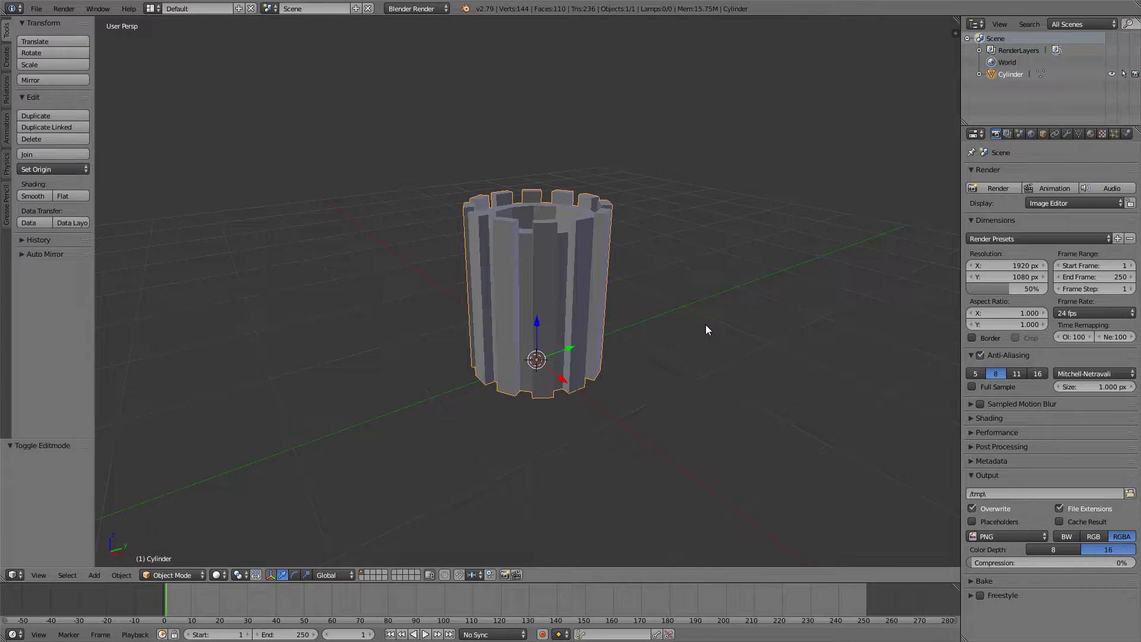
Orbit around the finished ringed bin to inspect it, ending with a look down into it
{"action": "middle_click_drag", "start_coordinate": [706, 330], "coordinate": [549, 293]}
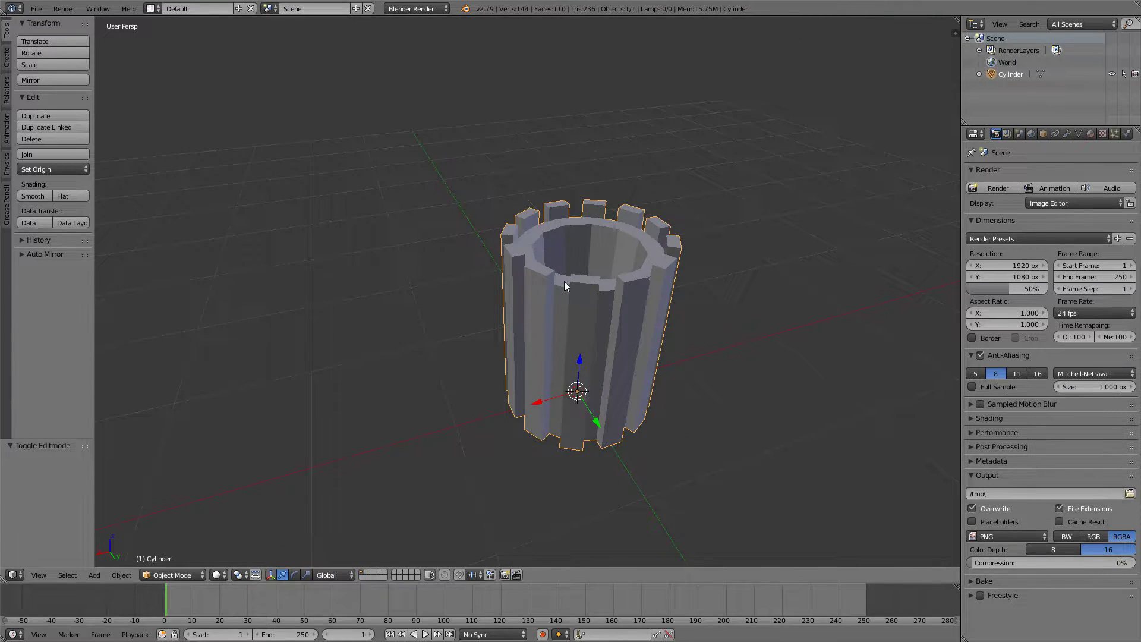
{"action": "middle_click_drag", "start_coordinate": [588, 309], "coordinate": [542, 183]}
Delete the finished bin model and reframe the view on the empty grid
{"action": "key", "text": "Delete"}
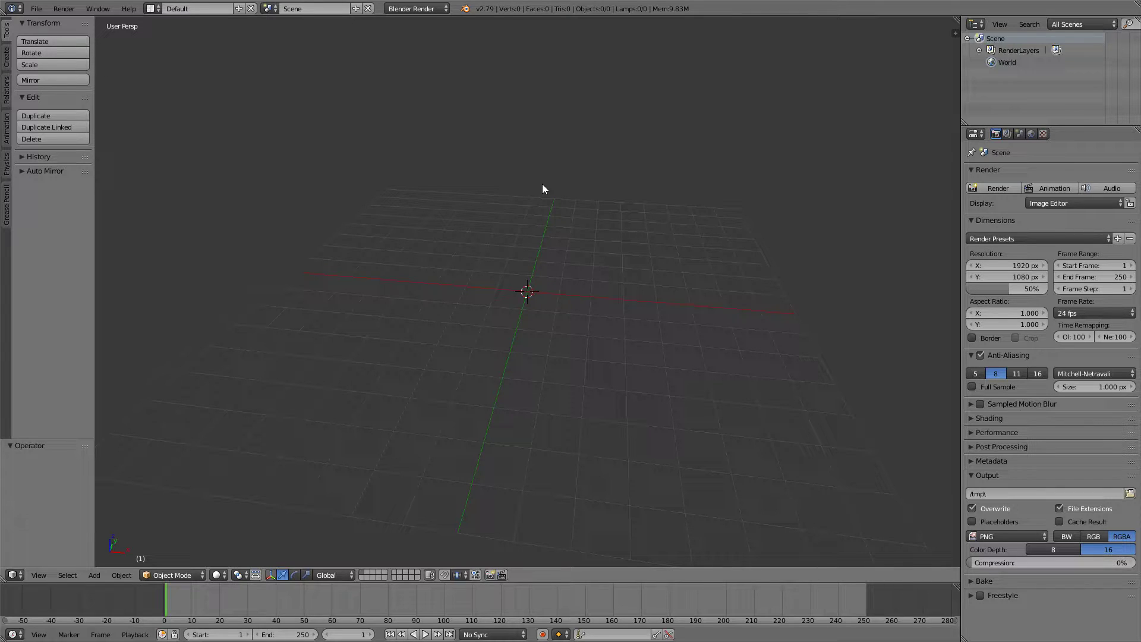
{"action": "key", "text": "t"}
{"action": "middle_click_drag", "start_coordinate": [542, 189], "coordinate": [548, 335]}
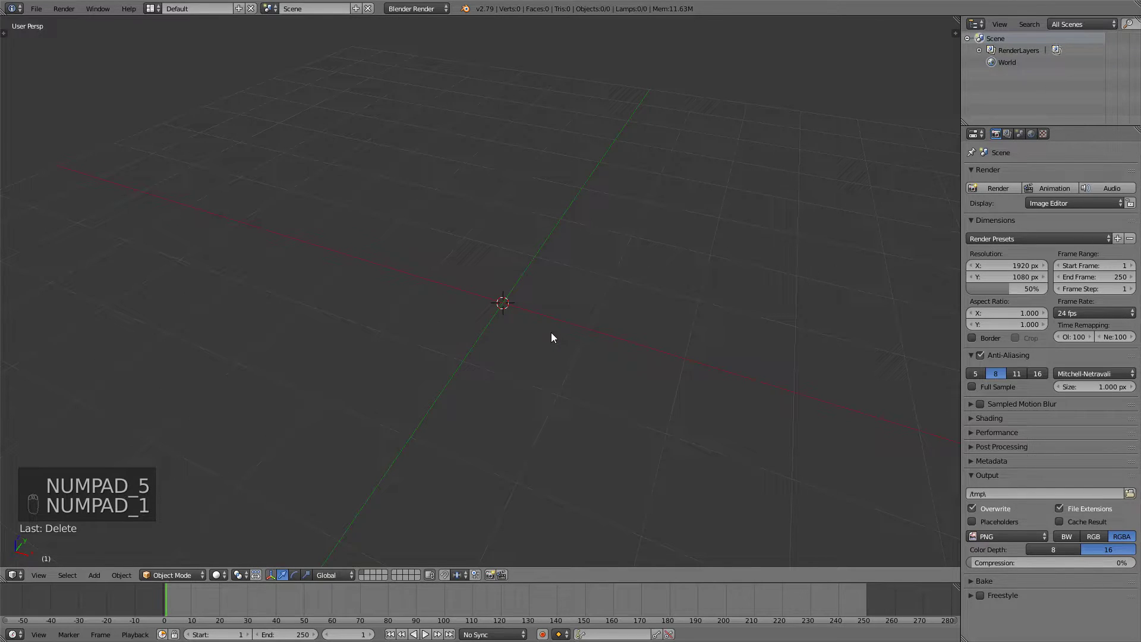
Add a cylinder mesh and set its vertex count to 12
{"action": "key", "text": "shift+a"}
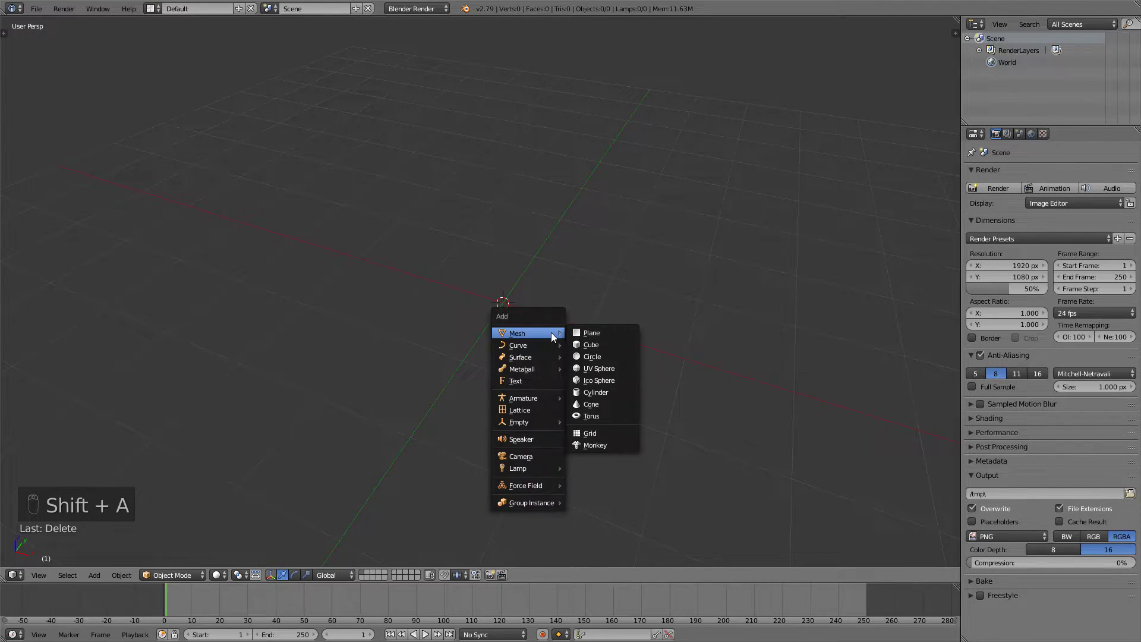
{"action": "left_click", "coordinate": [608, 390]}
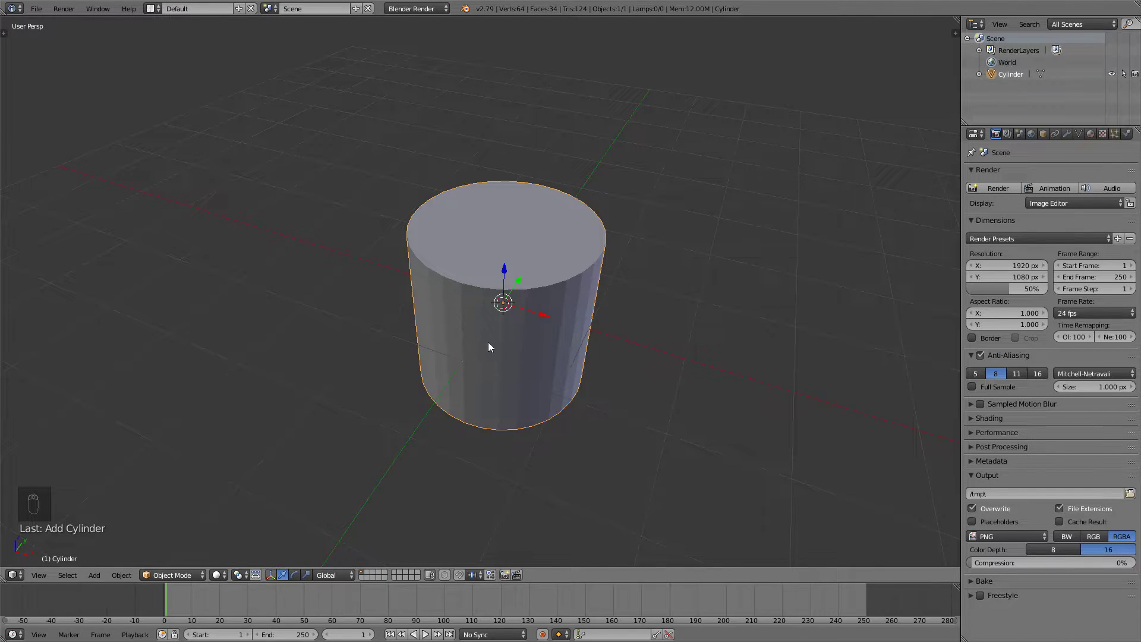
{"action": "key", "text": "t"}
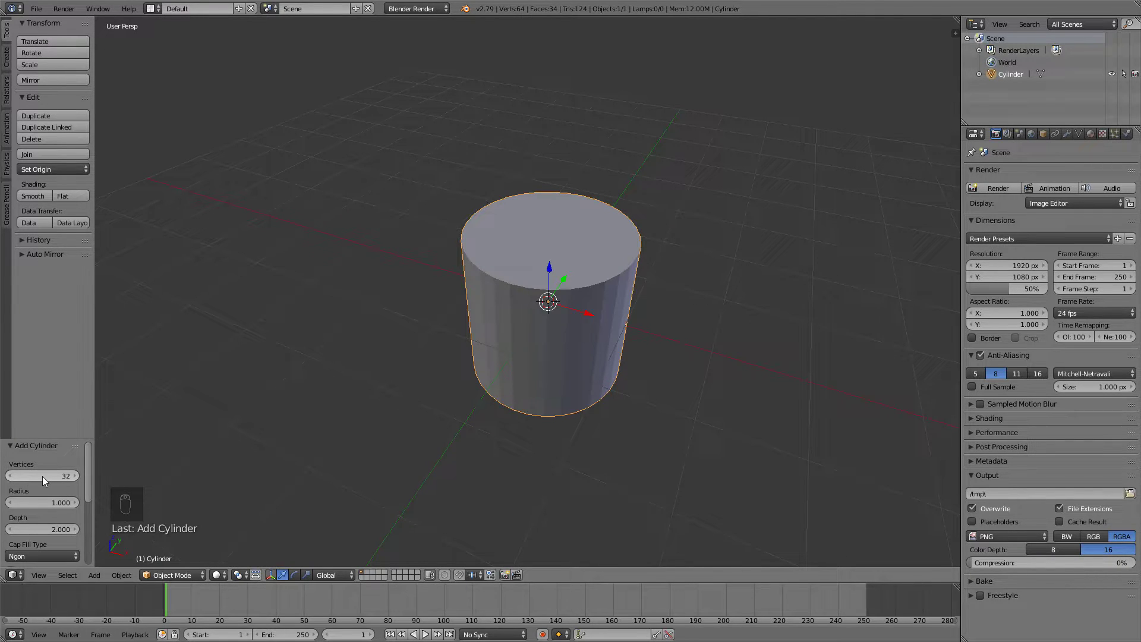
{"action": "type", "text": "12"}
{"action": "key", "text": "Return"}
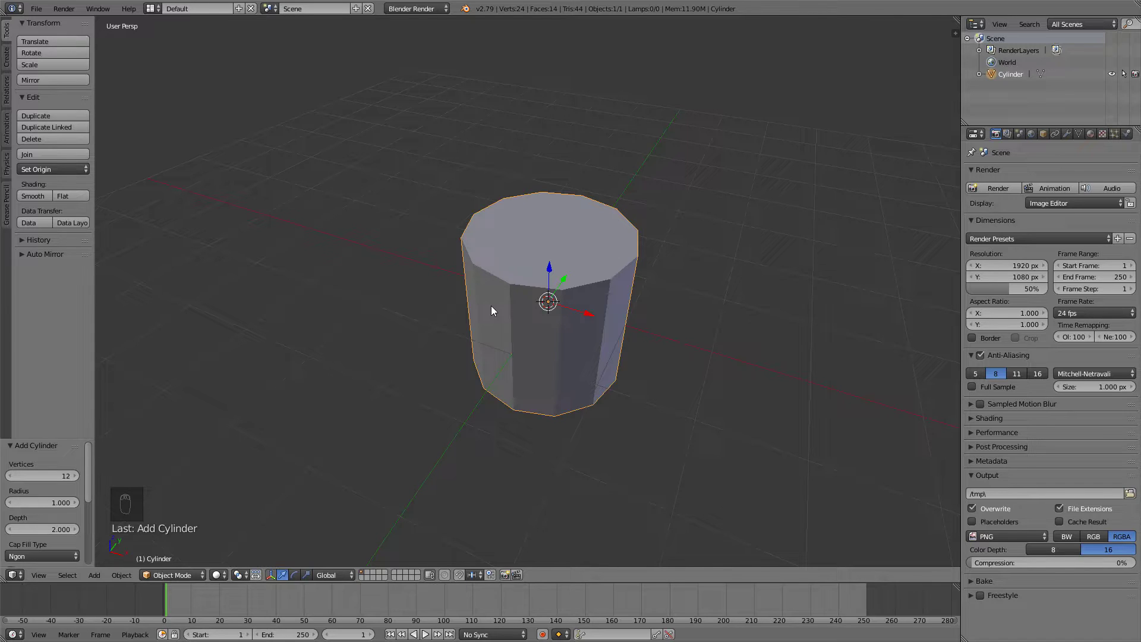
Switch to Front Orthographic view and zoom in centred on the cylinder
{"action": "key", "text": "KP_1"}
{"action": "key", "text": "KP_5"}
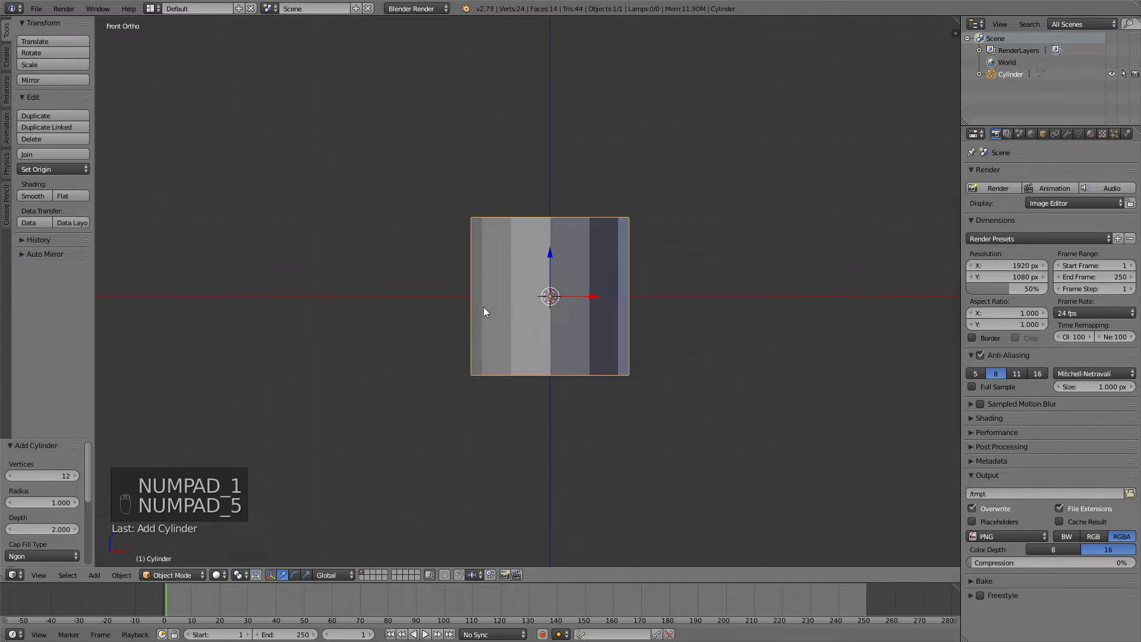
{"action": "middle_click_drag", "start_coordinate": [654, 283], "coordinate": [589, 292], "text": "shift"}
{"action": "scroll", "coordinate": [578, 302], "scroll_direction": "up", "scroll_amount": 2}
{"action": "scroll", "coordinate": [540, 300], "scroll_direction": "up", "scroll_amount": 1}
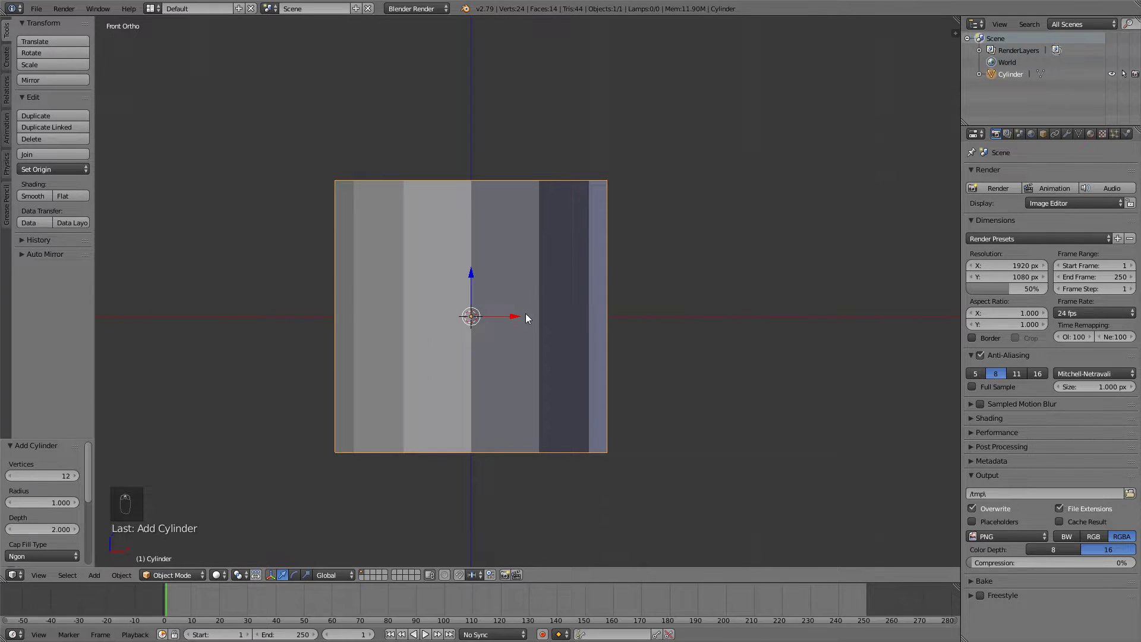
In Edit Mode with snapping on, raise the whole mesh 1 unit along Z
{"action": "key", "text": "Tab"}
{"action": "key", "text": "g"}
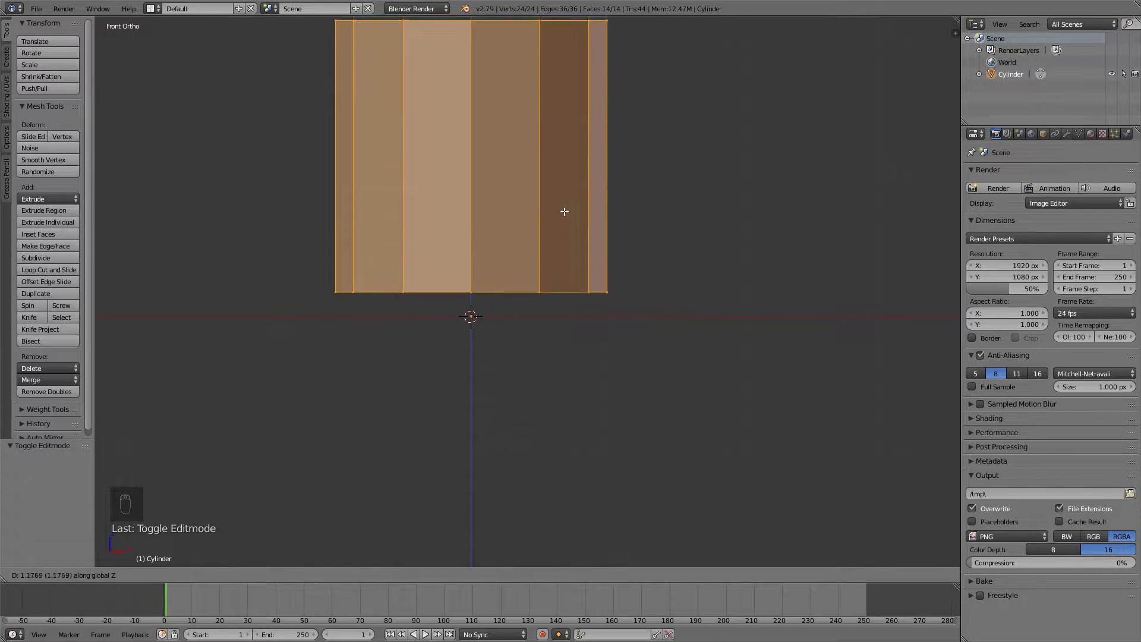
{"action": "right_click", "coordinate": [552, 157]}
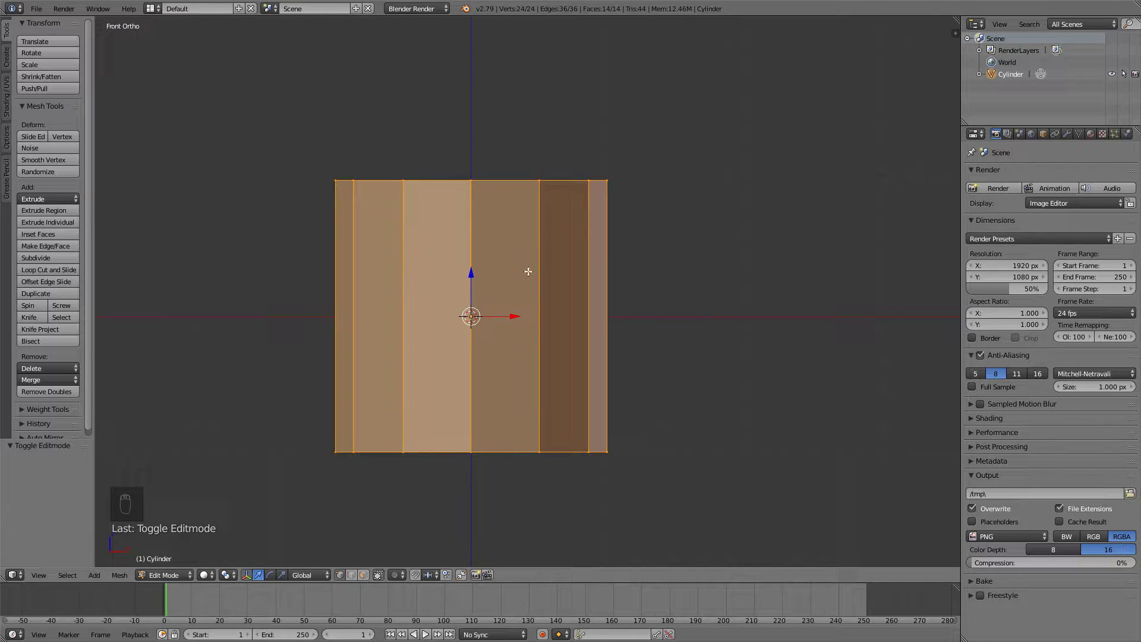
{"action": "key", "text": "shift+Tab"}
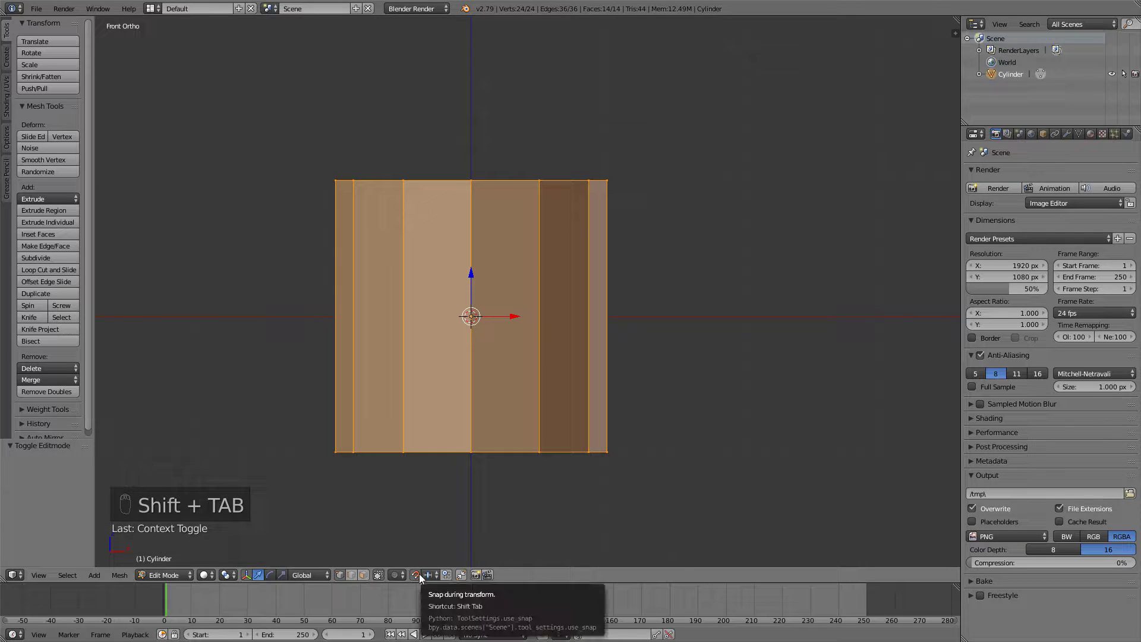
{"action": "key", "text": "g"}
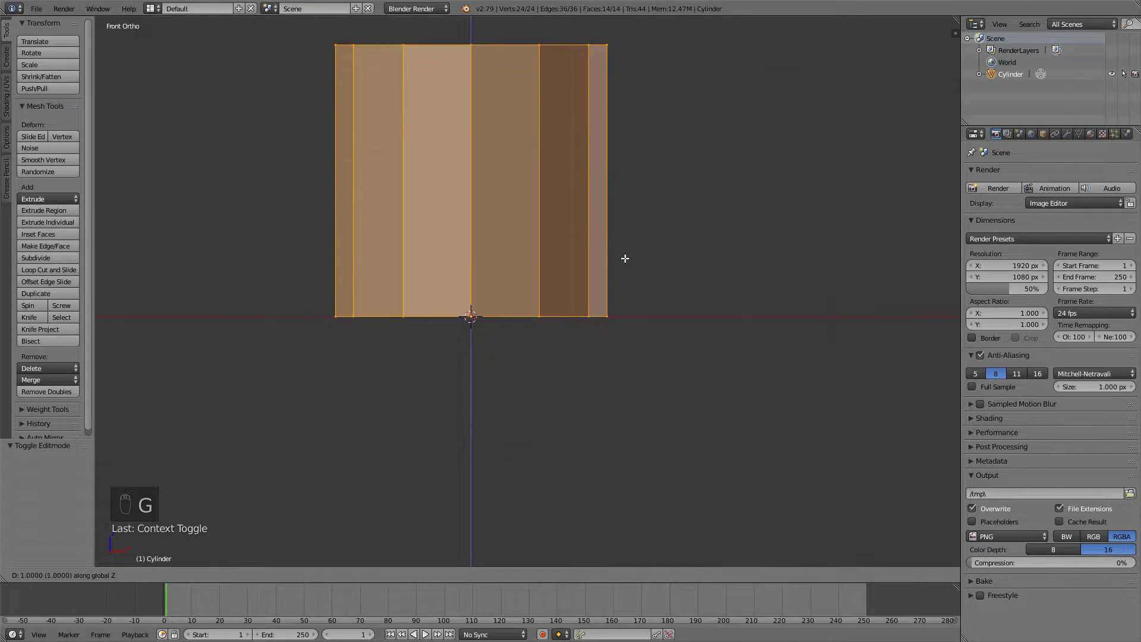
{"action": "left_click", "coordinate": [624, 253]}
{"action": "middle_click_drag", "start_coordinate": [624, 255], "coordinate": [548, 346], "text": "shift"}
Scale the cylinder to half width, excluding Z so its height stays fixed
{"action": "key", "text": "s"}
{"action": "key", "text": "shift+z"}
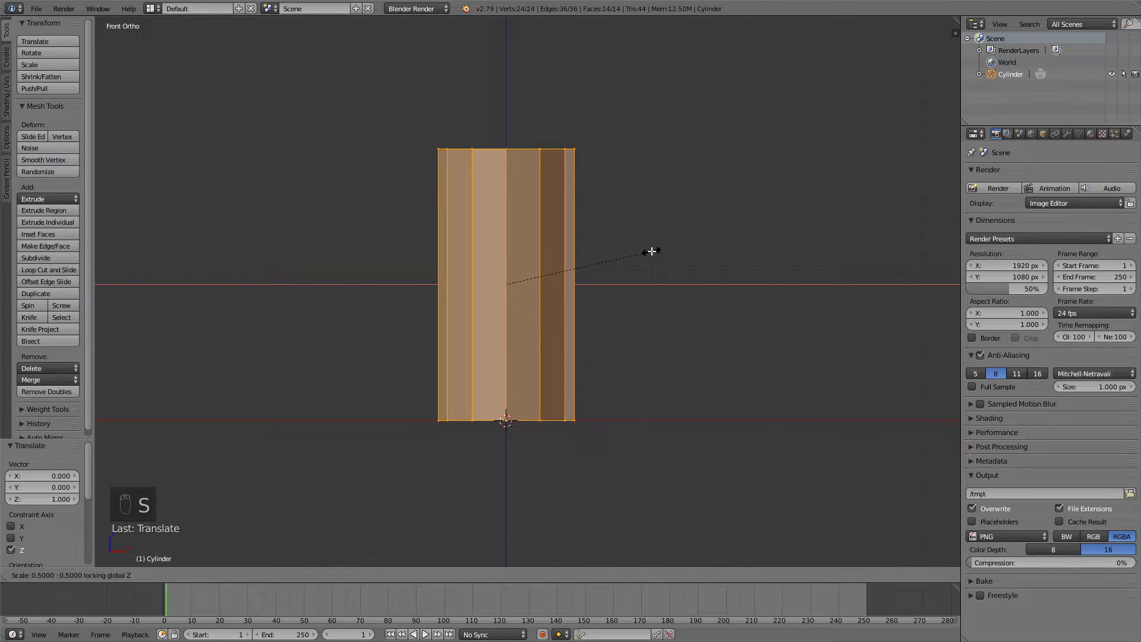
{"action": "left_click", "coordinate": [652, 250]}
{"action": "middle_click_drag", "start_coordinate": [652, 251], "coordinate": [593, 207]}
{"action": "key", "text": "s"}
{"action": "key", "text": "shift+z"}
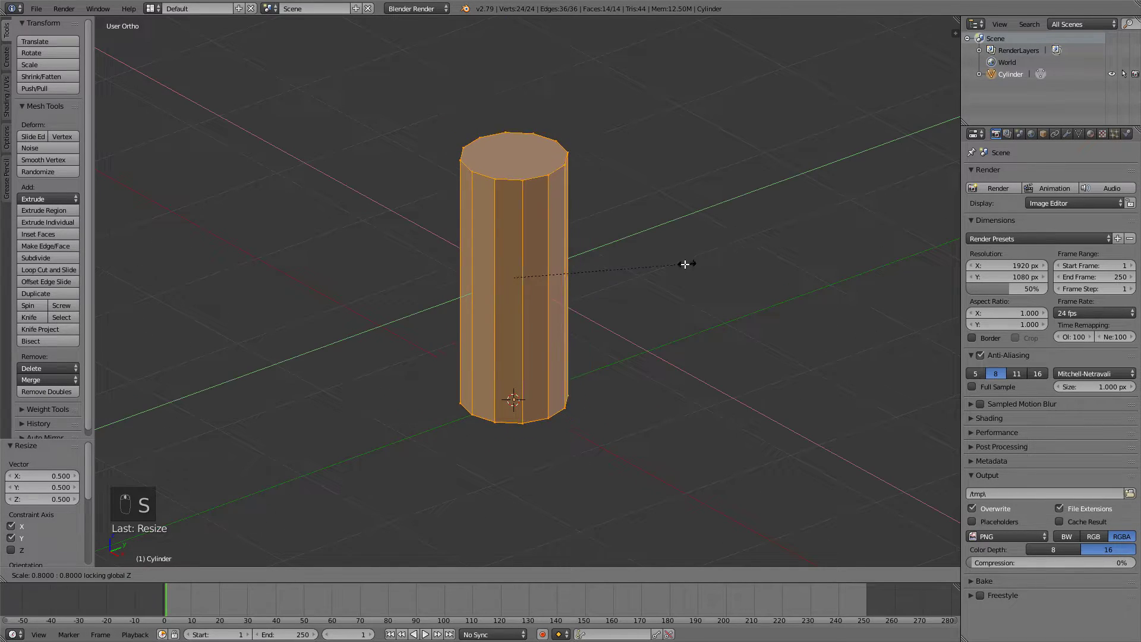
{"action": "left_click", "coordinate": [758, 270]}
Select the cylinder's top vertex ring using wireframe and circle select in front view
{"action": "key", "text": "KP_1"}
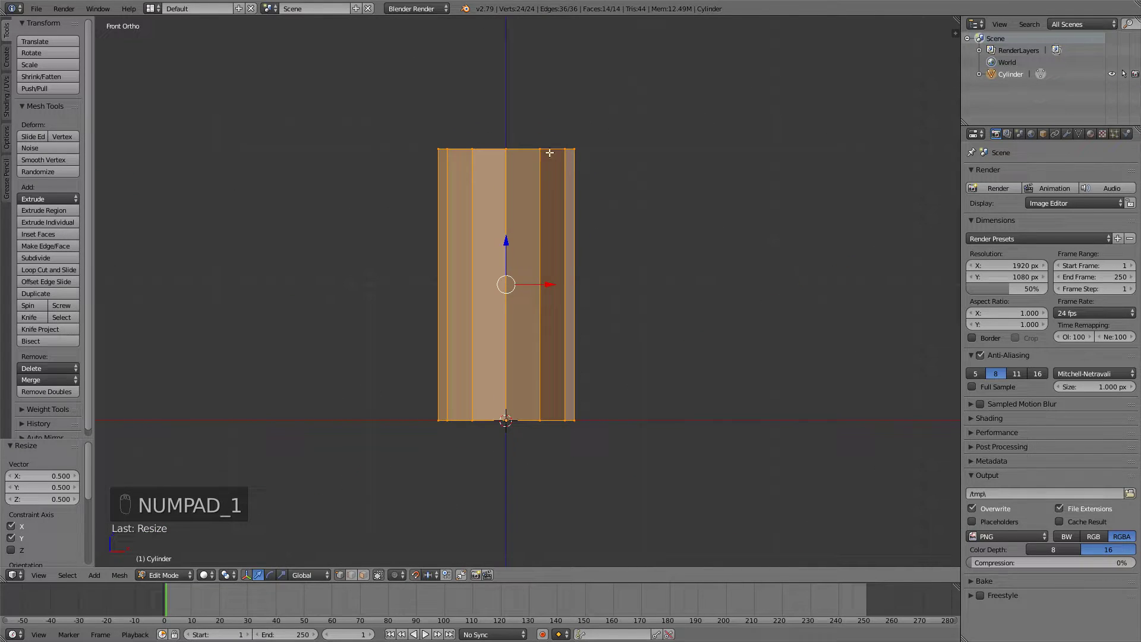
{"action": "right_click", "coordinate": [574, 149]}
{"action": "key", "text": "z"}
{"action": "key", "text": "c"}
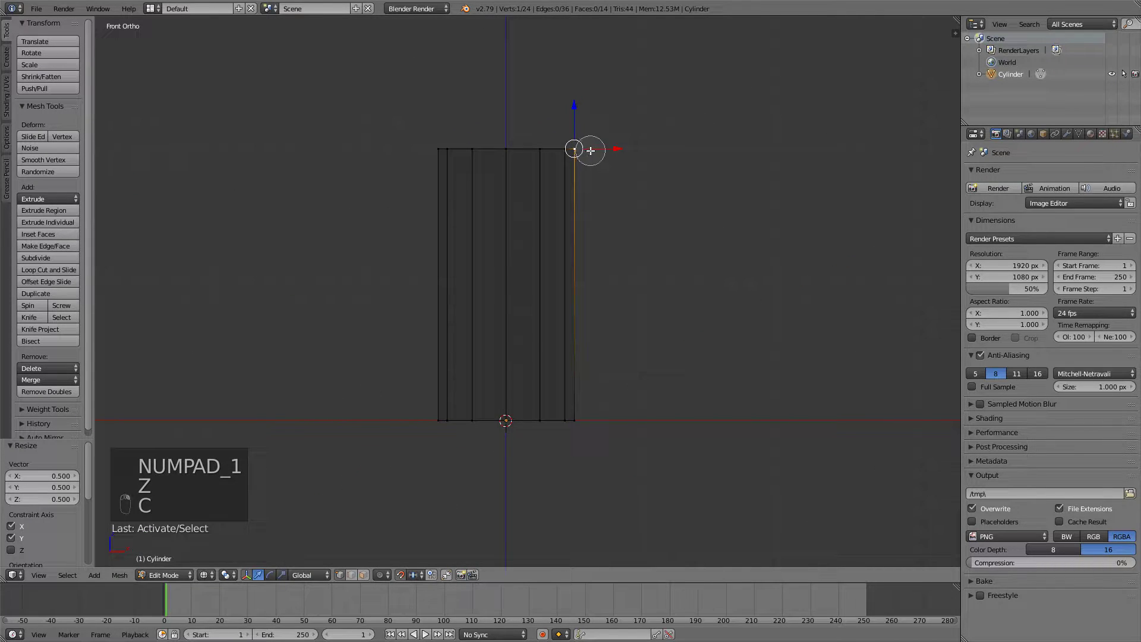
{"action": "scroll", "coordinate": [590, 149], "scroll_direction": "down", "scroll_amount": 4}
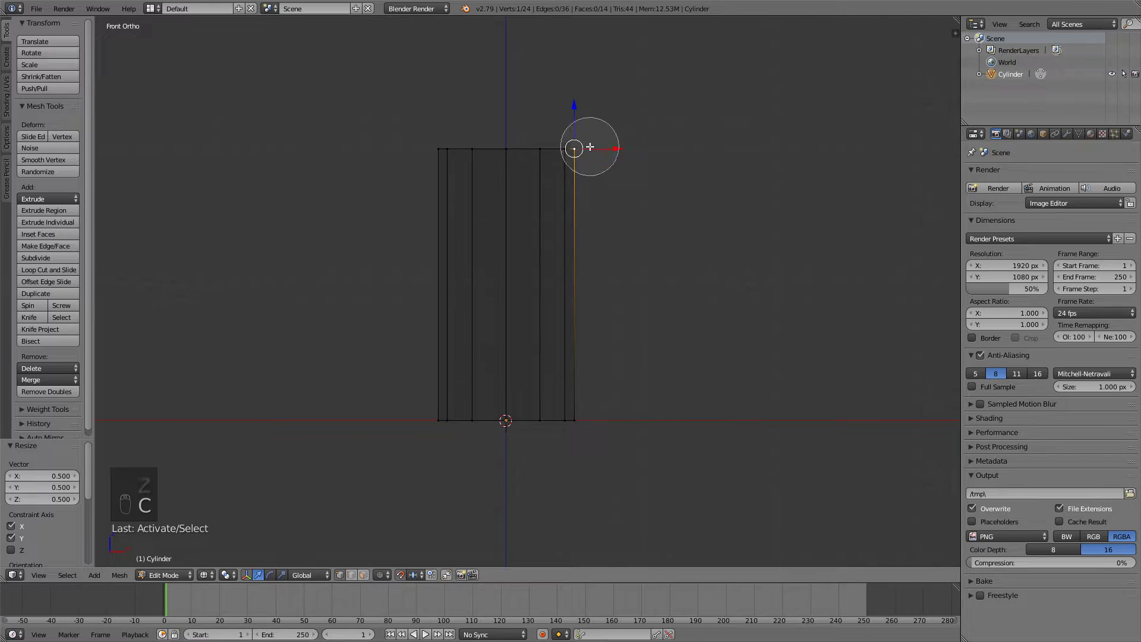
{"action": "left_click_drag", "start_coordinate": [590, 147], "coordinate": [357, 151]}
{"action": "right_click", "coordinate": [351, 150]}
{"action": "middle_click_drag", "start_coordinate": [351, 151], "coordinate": [573, 145]}
{"action": "key", "text": "z"}
{"action": "key", "text": "c"}
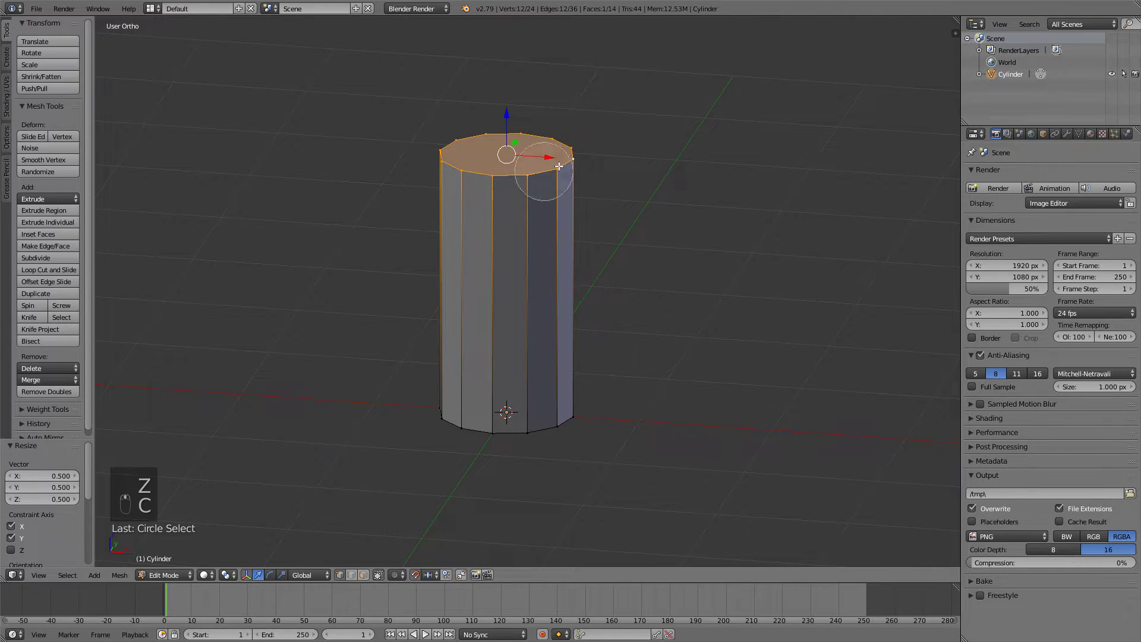
{"action": "right_click", "coordinate": [568, 162]}
Lower the selected top ring by 0.5 along Z
{"action": "key", "text": "KP_1"}
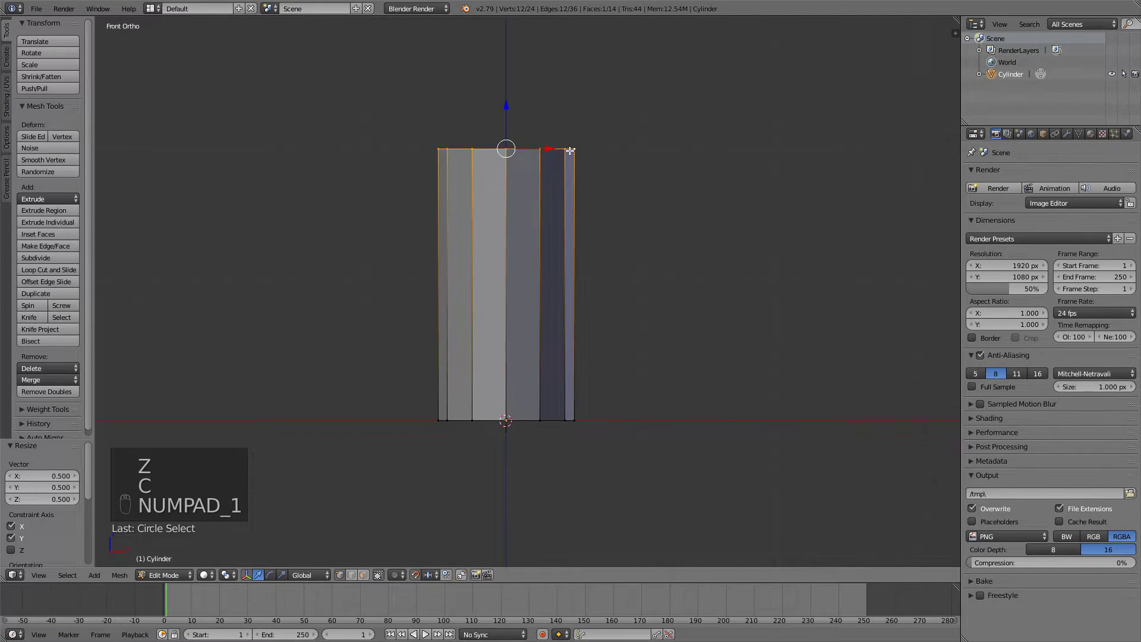
{"action": "key", "text": "g"}
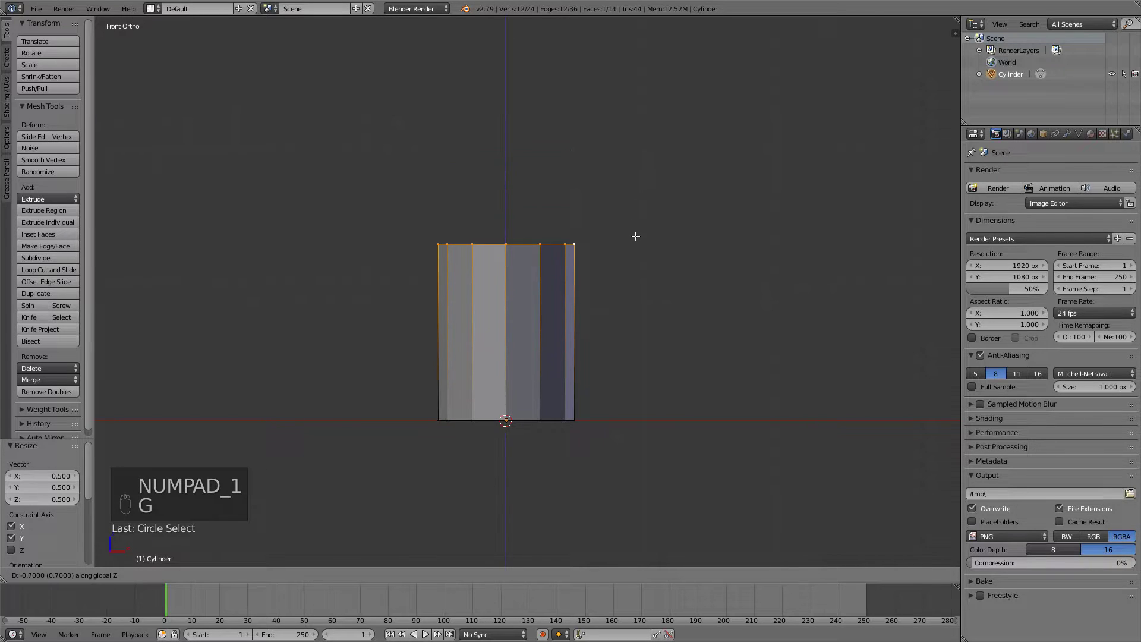
{"action": "left_click", "coordinate": [637, 201]}
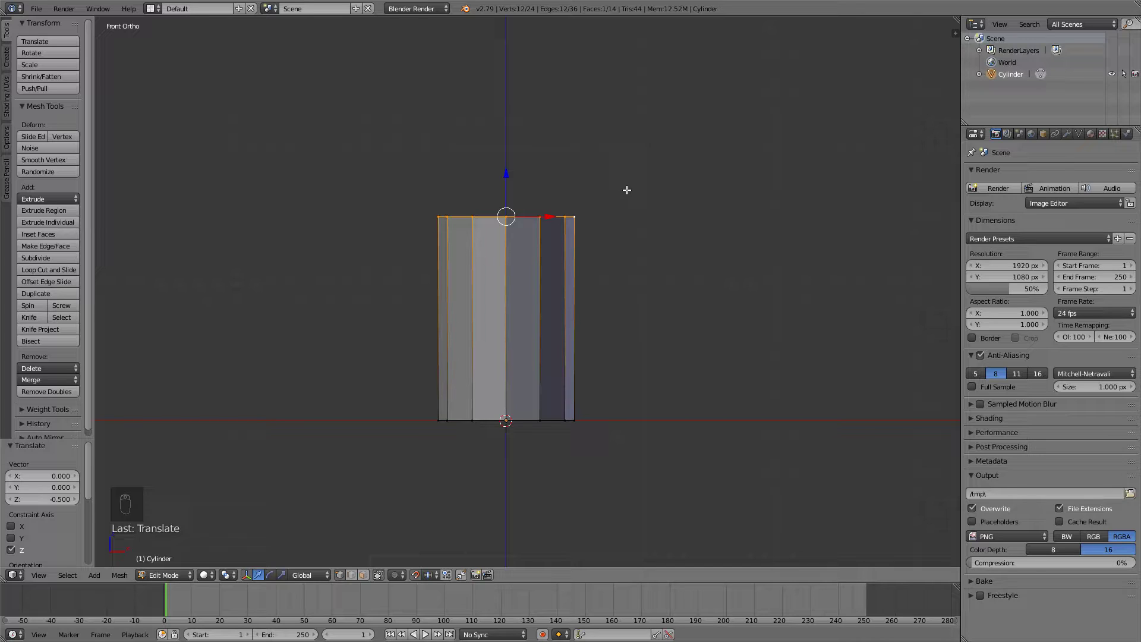
Add a cube to the mesh and raise it 1 unit along Z
{"action": "key", "text": "shift+a"}
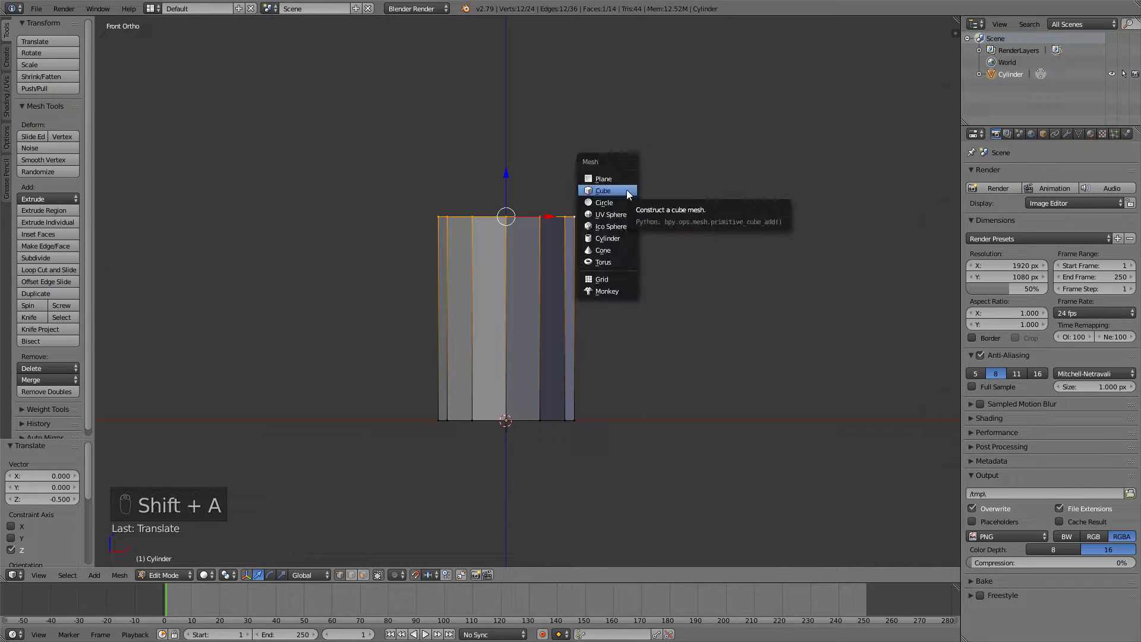
{"action": "left_click", "coordinate": [613, 190]}
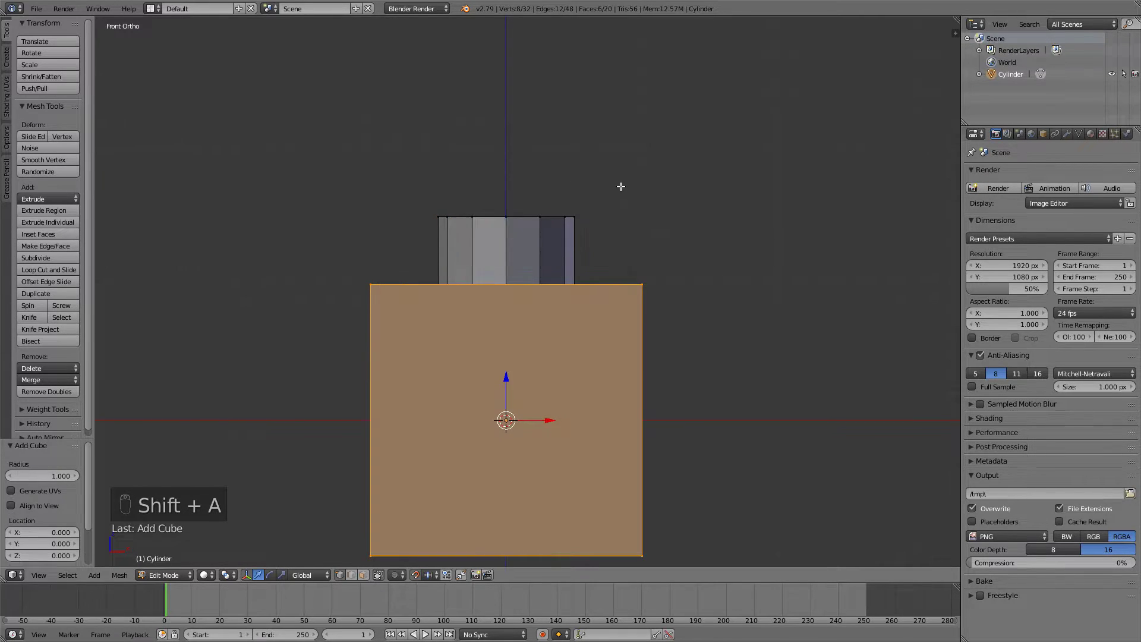
{"action": "key", "text": "g"}
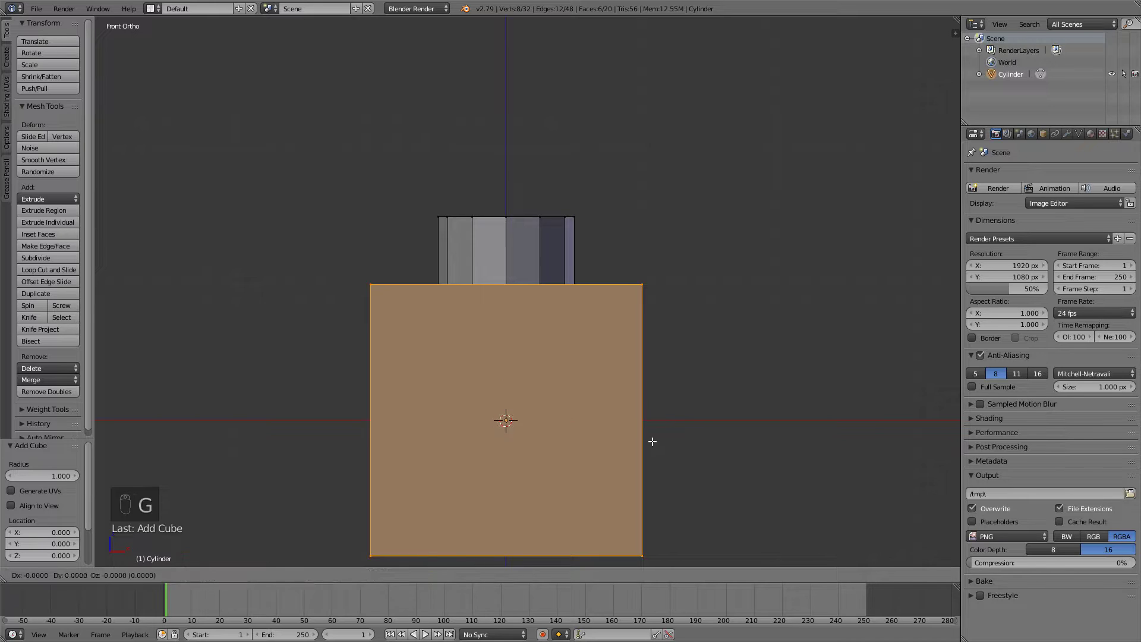
{"action": "key", "text": "z"}
{"action": "left_click", "coordinate": [653, 300]}
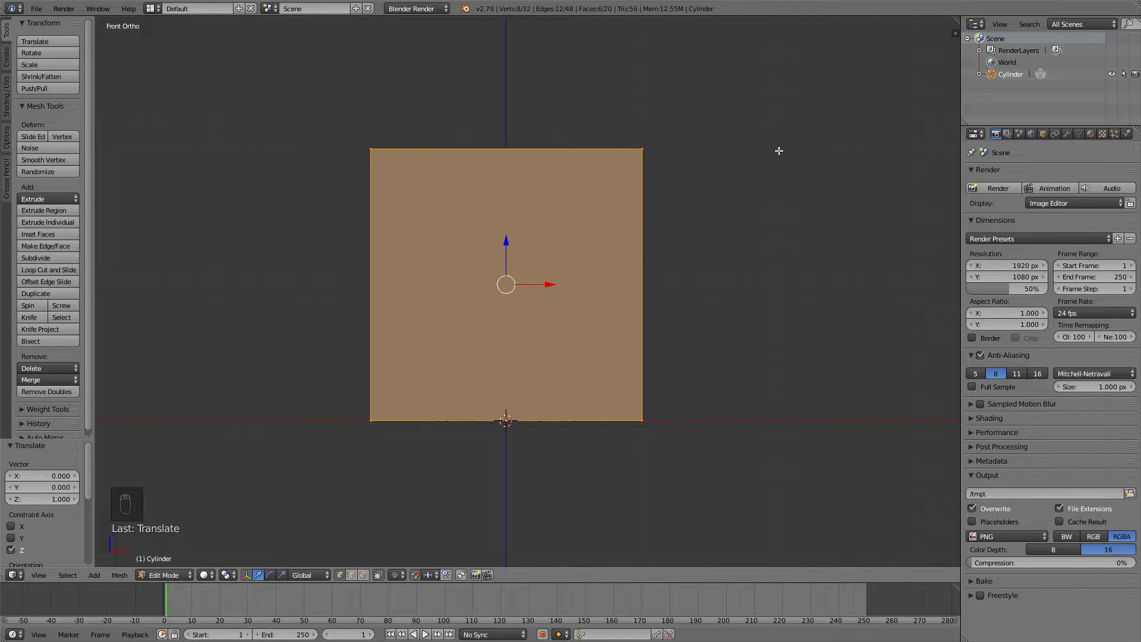
Shrink the cube uniformly, first to 0.3 and then to 0.2
{"action": "key", "text": "s"}
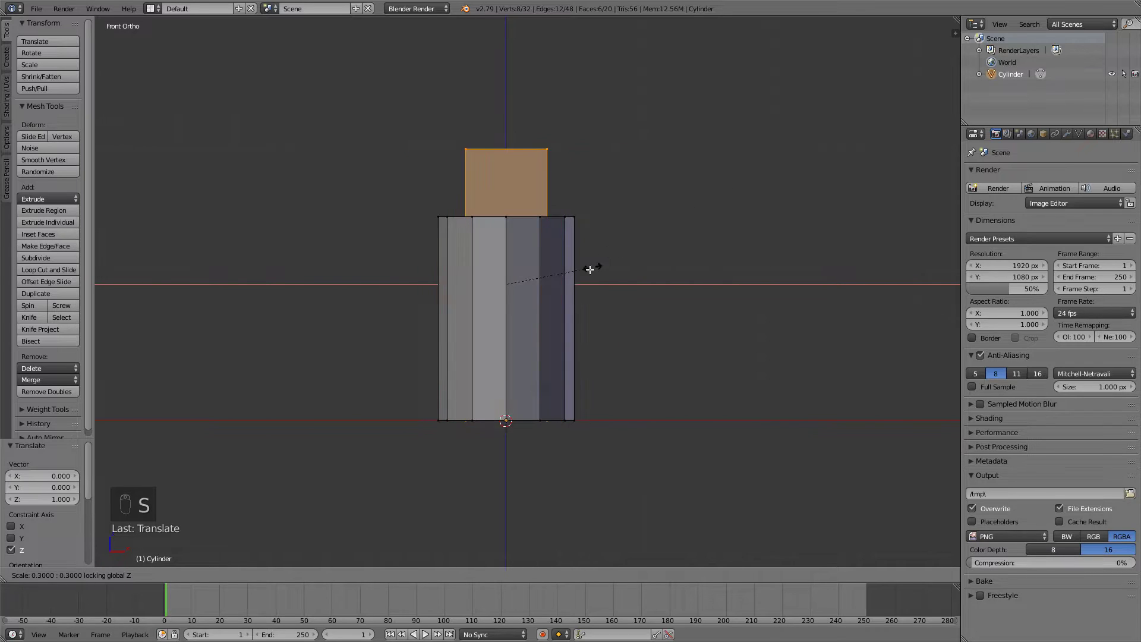
{"action": "left_click", "coordinate": [588, 270]}
{"action": "middle_click_drag", "start_coordinate": [681, 242], "coordinate": [673, 241]}
{"action": "key", "text": "s"}
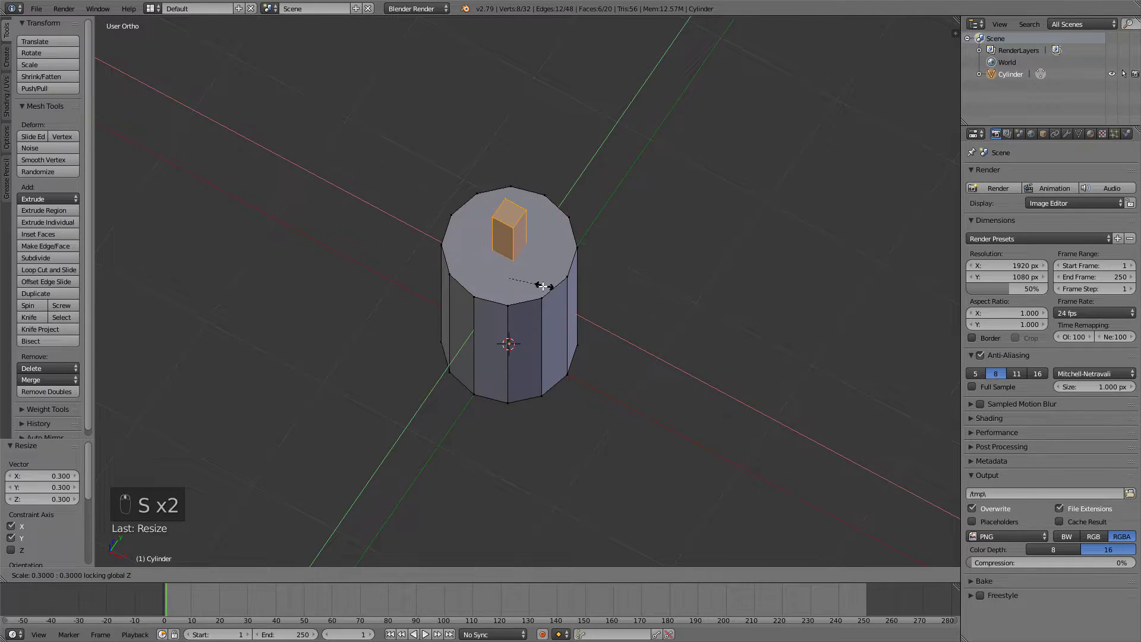
{"action": "left_click", "coordinate": [525, 287]}
{"action": "scroll", "coordinate": [580, 200], "scroll_direction": "up", "scroll_amount": 2}
{"action": "scroll", "coordinate": [580, 200], "scroll_direction": "up", "scroll_amount": 2}
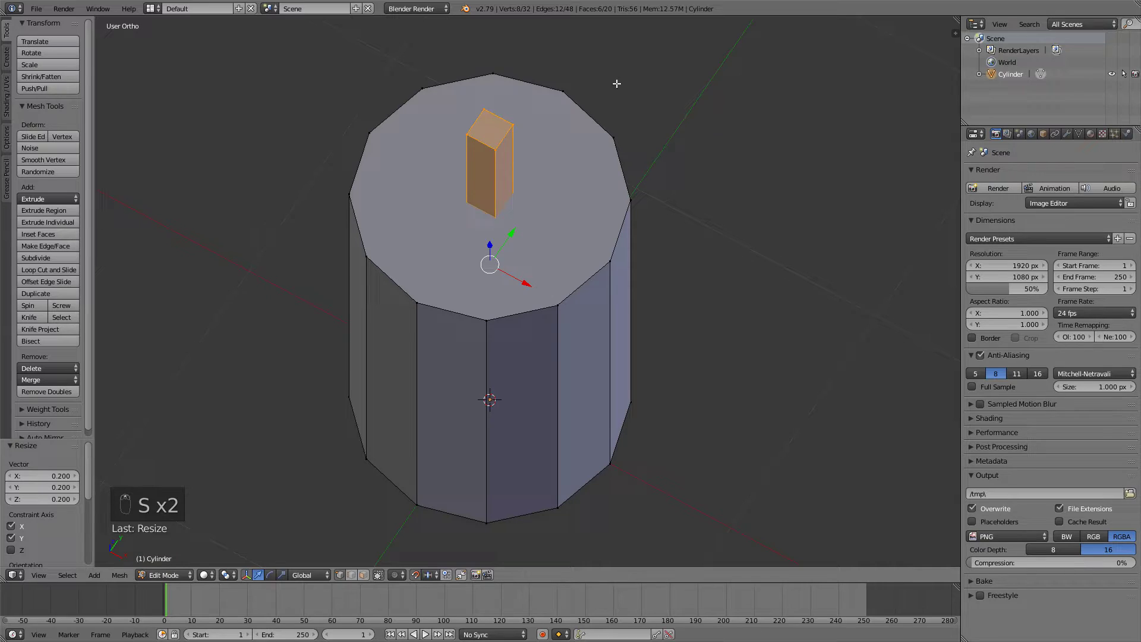
{"action": "middle_click_drag", "start_coordinate": [617, 85], "coordinate": [606, 96]}
Scale the block to 0.6 along Y and 1.1 along X, forming a thin plank
{"action": "key", "text": "s"}
{"action": "key", "text": "y"}
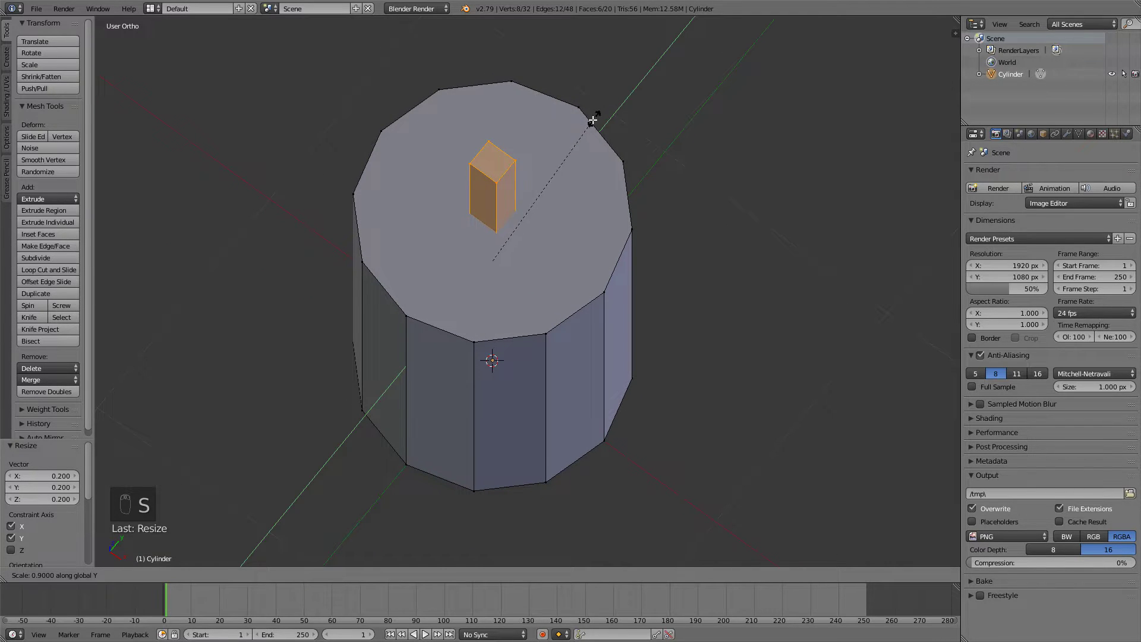
{"action": "left_click", "coordinate": [542, 171]}
{"action": "key", "text": "s"}
{"action": "key", "text": "x"}
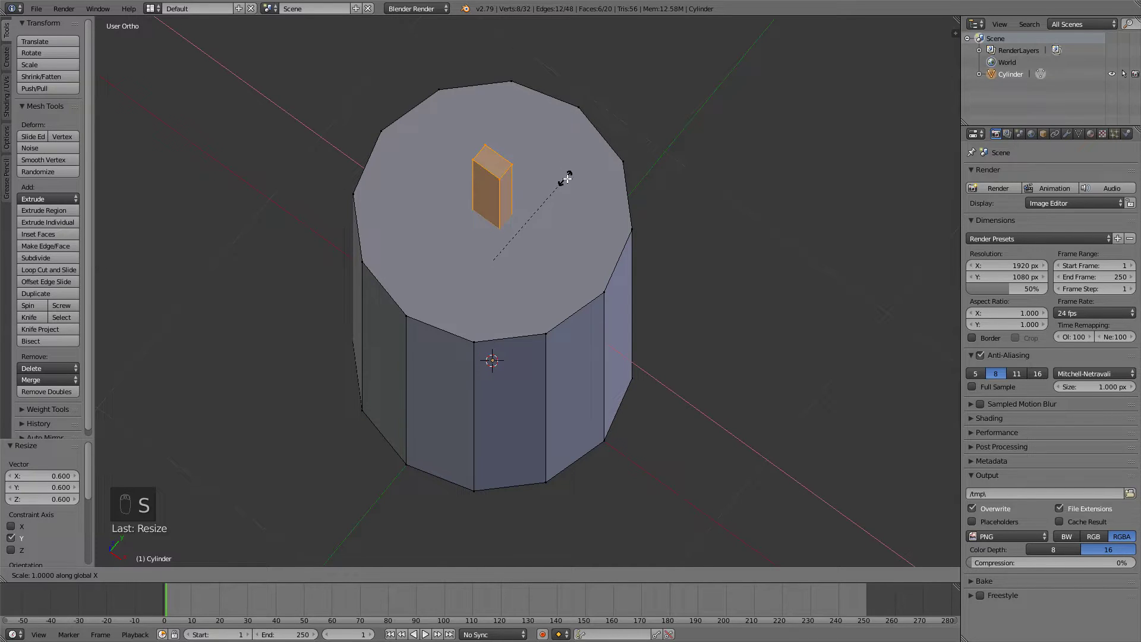
{"action": "left_click", "coordinate": [608, 203]}
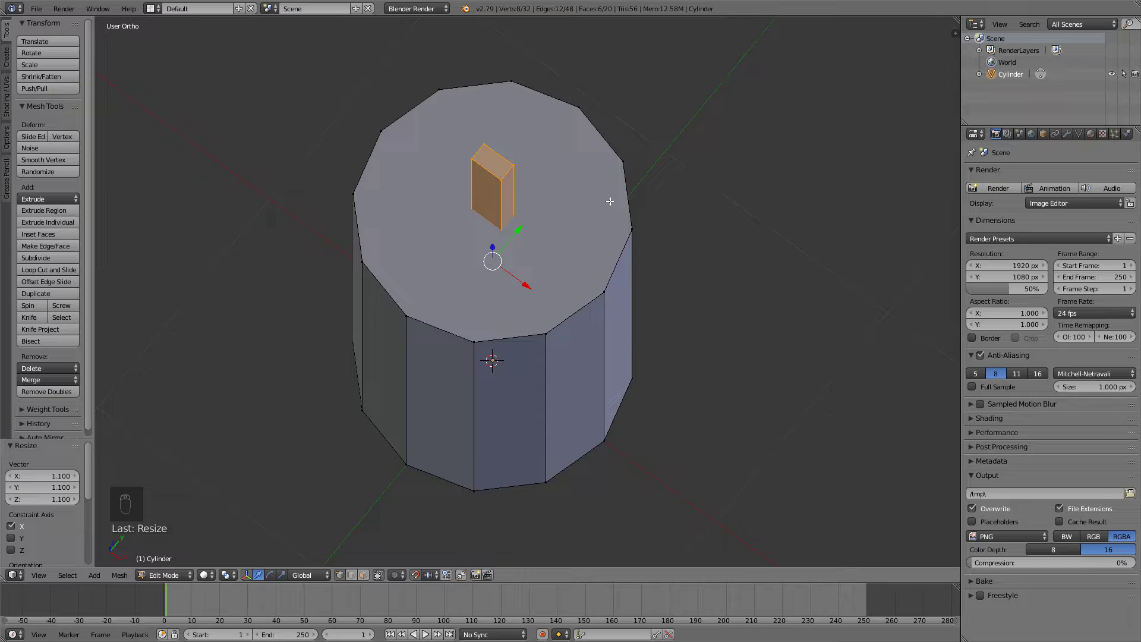
Switch to top view, recentre it, and start sliding the plank toward the front edge
{"action": "key", "text": "KP_7"}
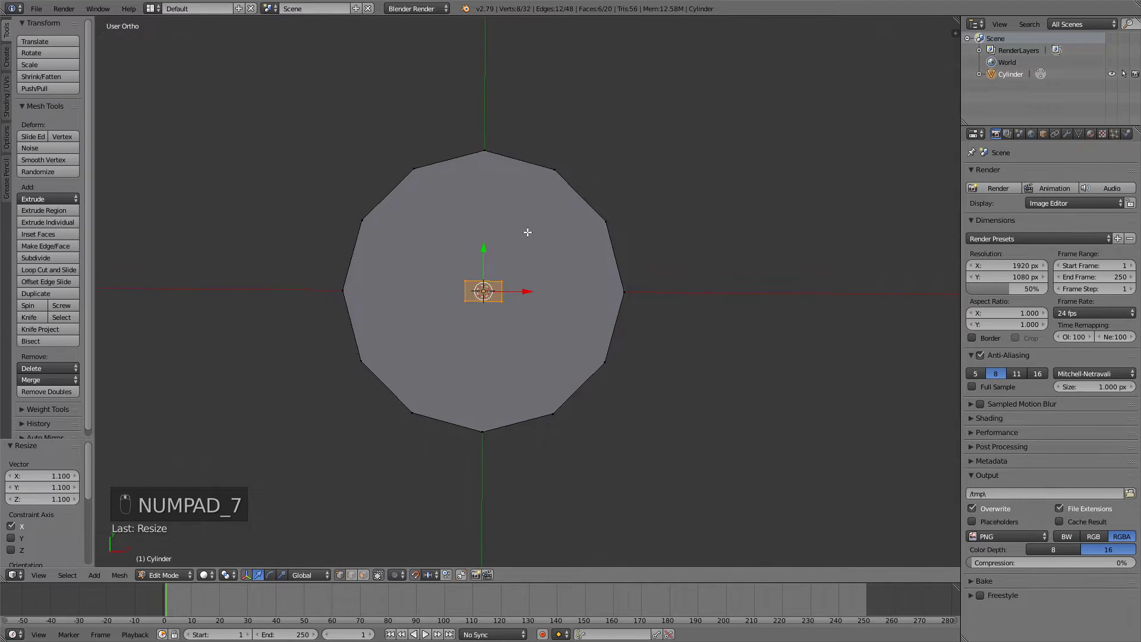
{"action": "middle_click_drag", "start_coordinate": [525, 231], "coordinate": [451, 190]}
{"action": "key", "text": "KP_7"}
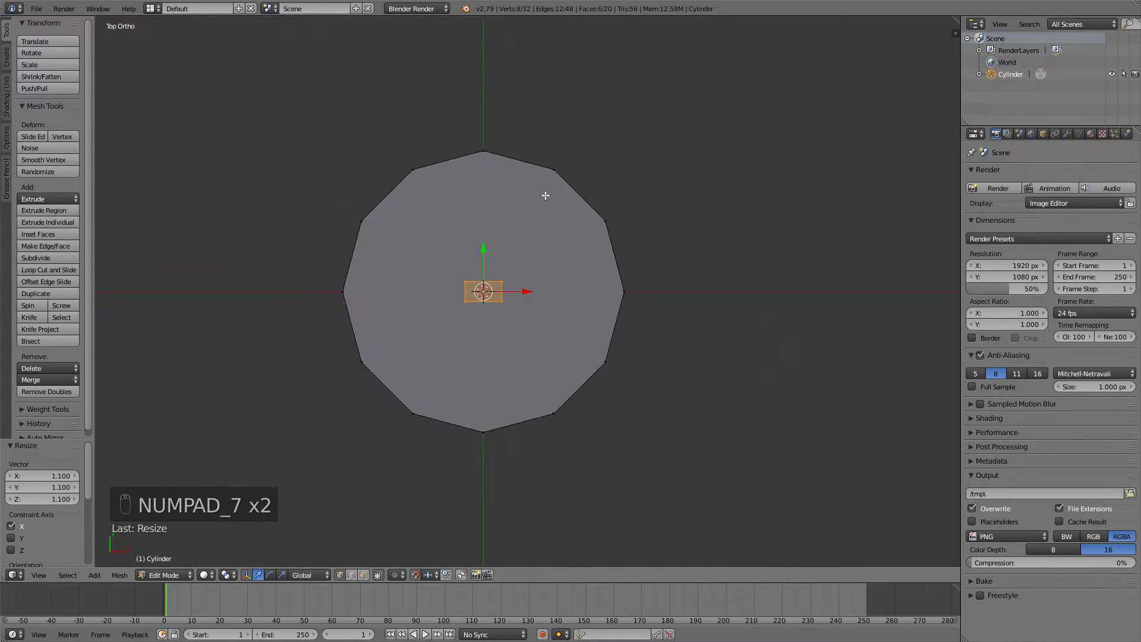
{"action": "middle_click_drag", "start_coordinate": [598, 293], "coordinate": [616, 256], "text": "shift"}
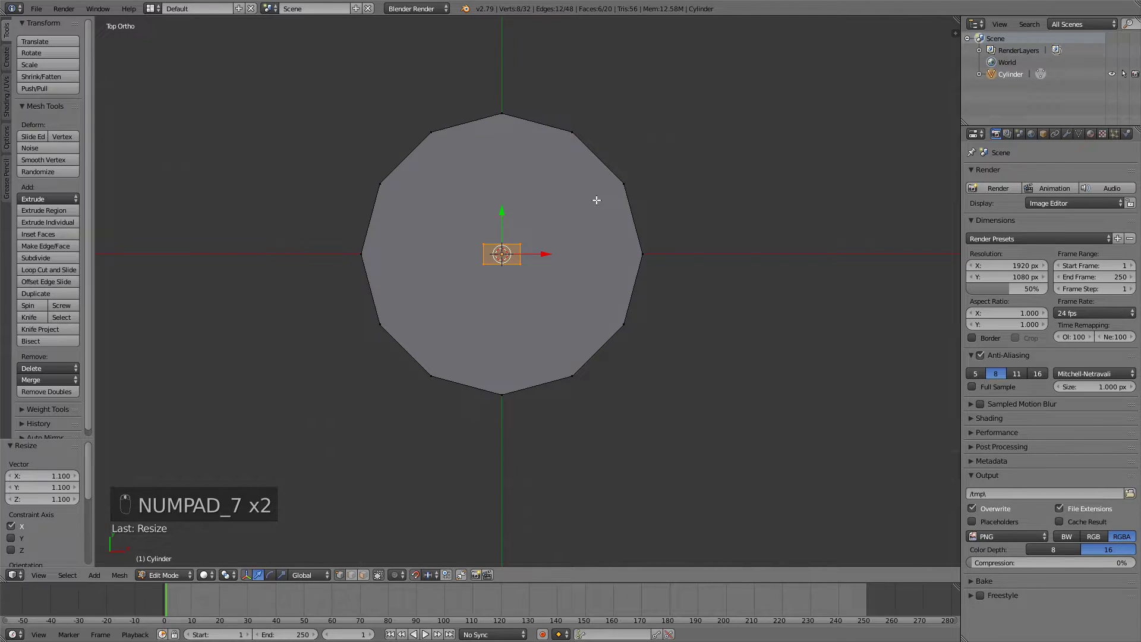
{"action": "key", "text": "g"}
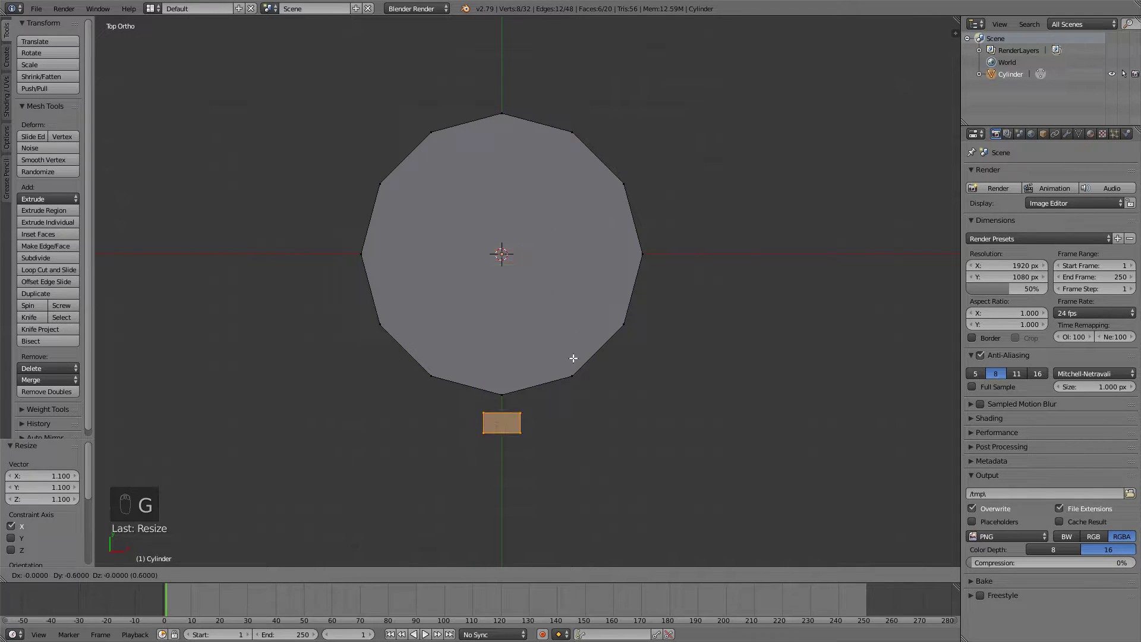
Place the plank at the cylinder's front edge and a duplicate at the back edge
{"action": "left_click", "coordinate": [572, 338]}
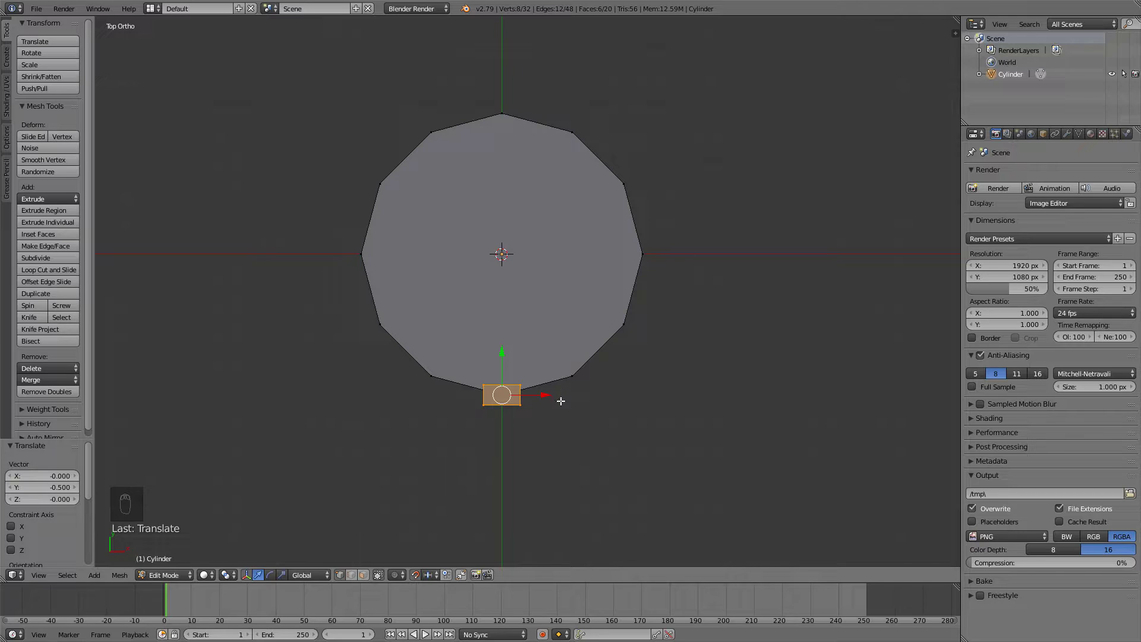
{"action": "key", "text": "shift+d"}
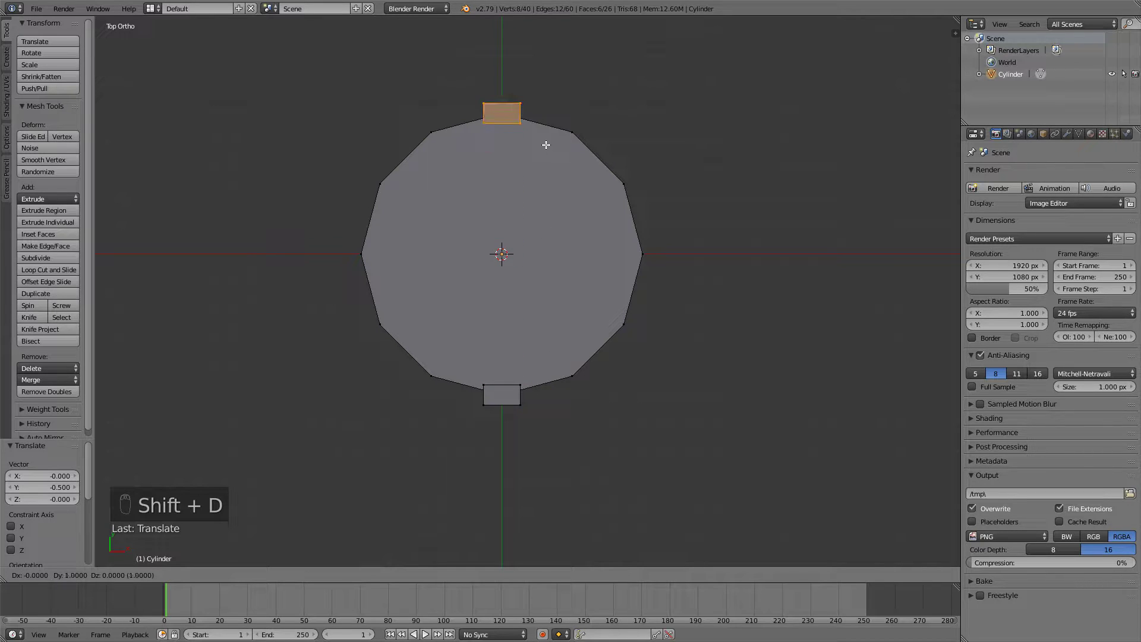
{"action": "left_click", "coordinate": [546, 144]}
{"action": "middle_click_drag", "start_coordinate": [493, 105], "coordinate": [470, 126]}
{"action": "scroll", "coordinate": [470, 125], "scroll_direction": "down", "scroll_amount": 2}
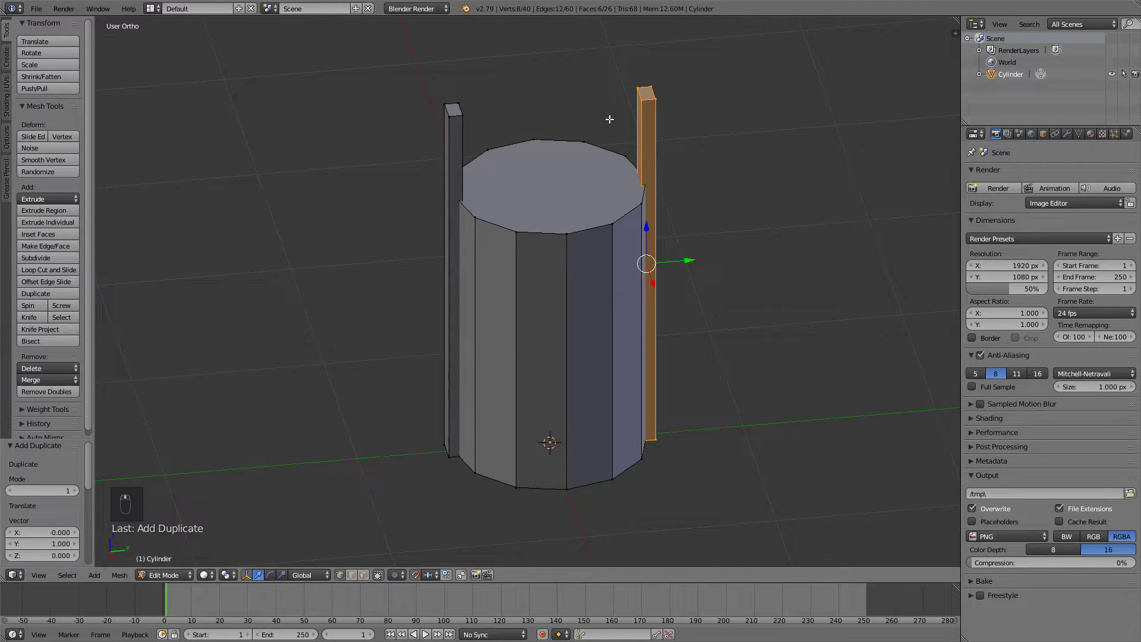
{"action": "key", "text": "KP_7"}
{"action": "scroll", "coordinate": [558, 186], "scroll_direction": "up", "scroll_amount": 4}
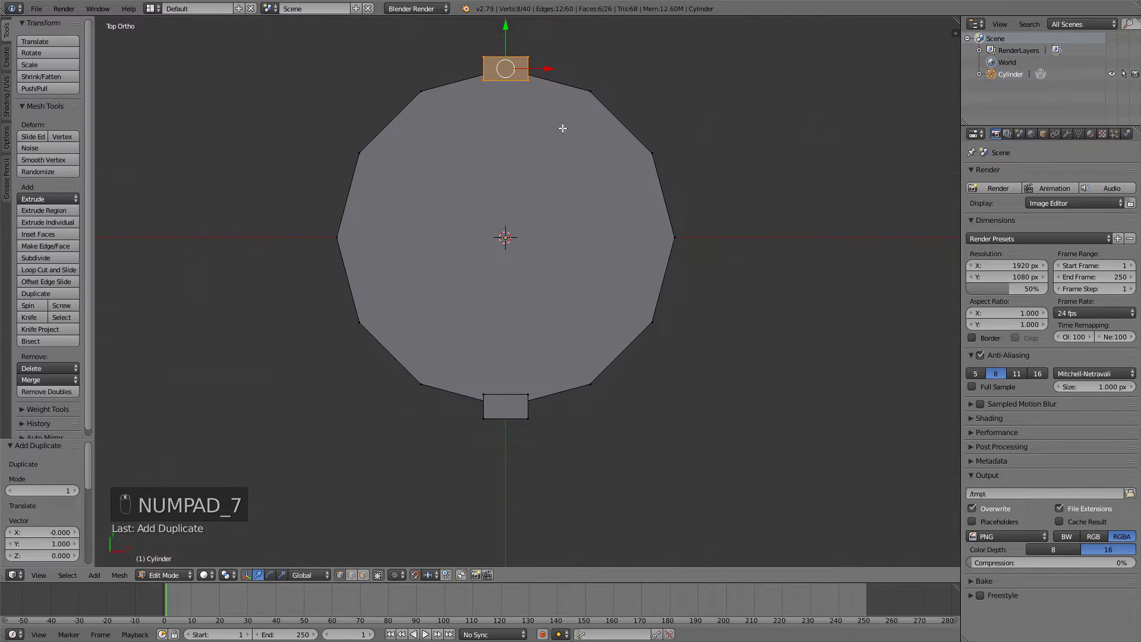
Duplicate the plank, rotate it 90°, and place it on the cylinder's left edge
{"action": "key", "text": "shift+d"}
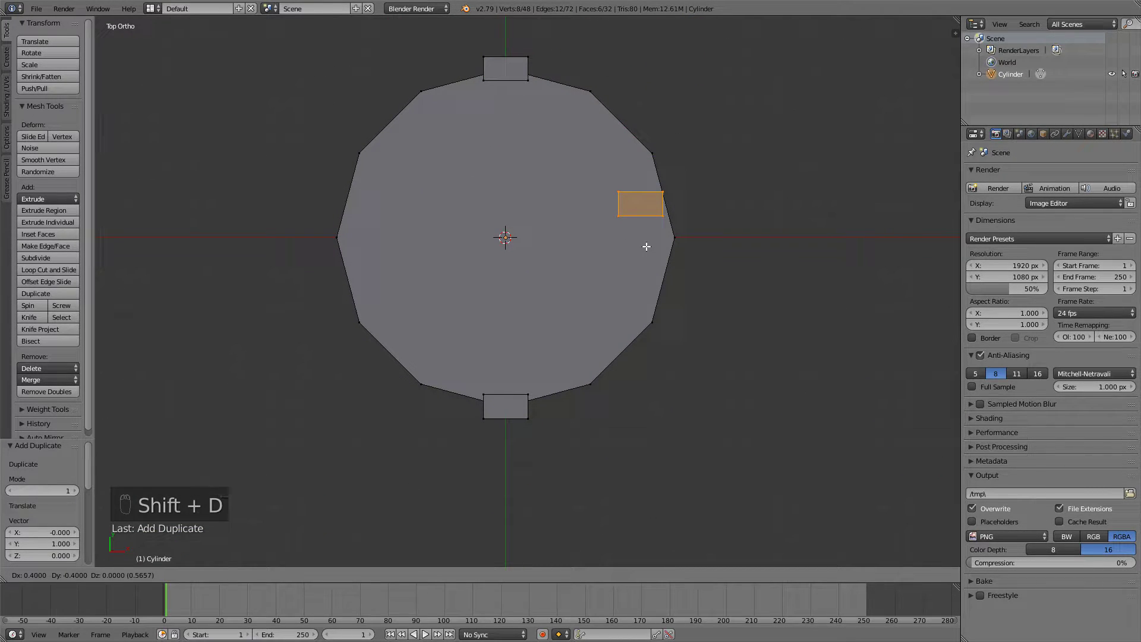
{"action": "key", "text": "r"}
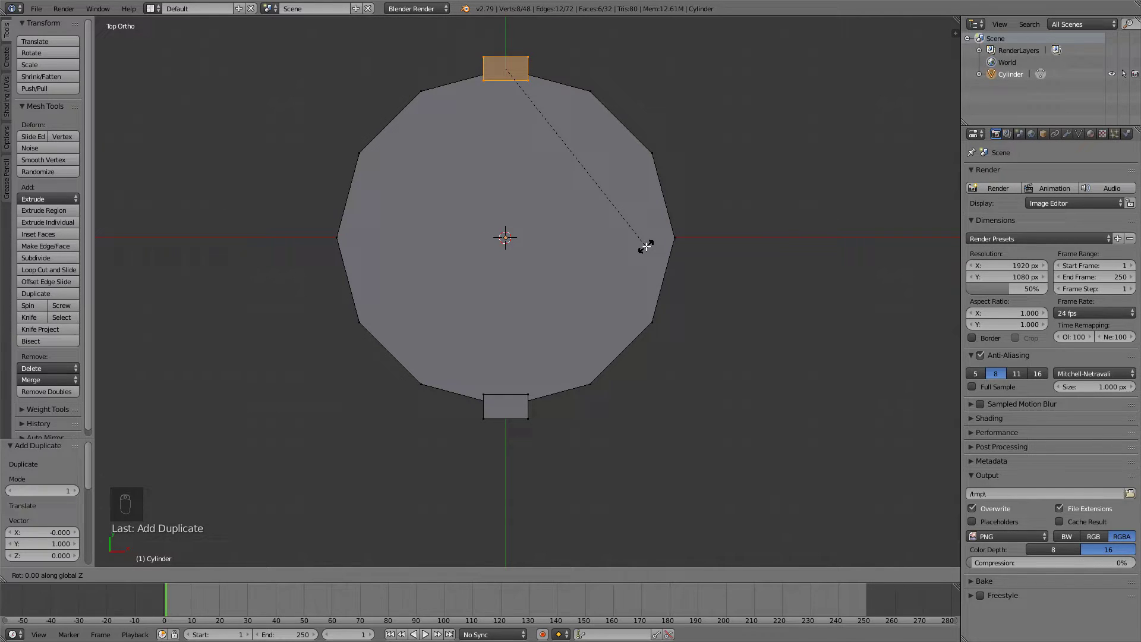
{"action": "type", "text": "90"}
{"action": "left_click", "coordinate": [645, 247]}
{"action": "key", "text": "g"}
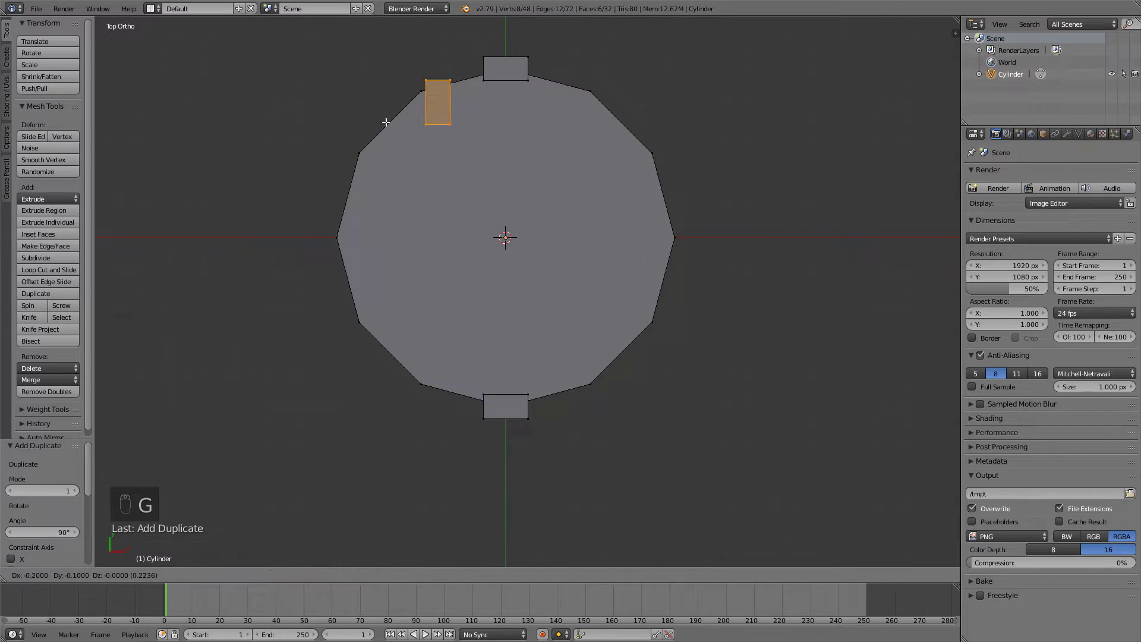
{"action": "left_click", "coordinate": [280, 279]}
Duplicate the left plank onto the right edge and orbit to check all four
{"action": "key", "text": "shift+d"}
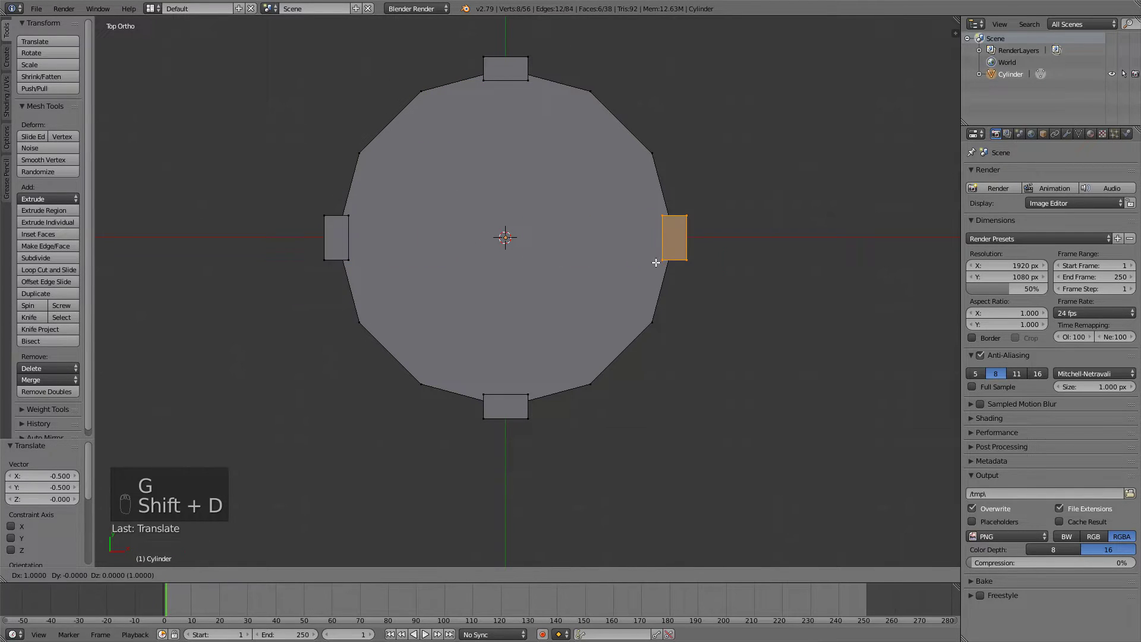
{"action": "left_click", "coordinate": [689, 266]}
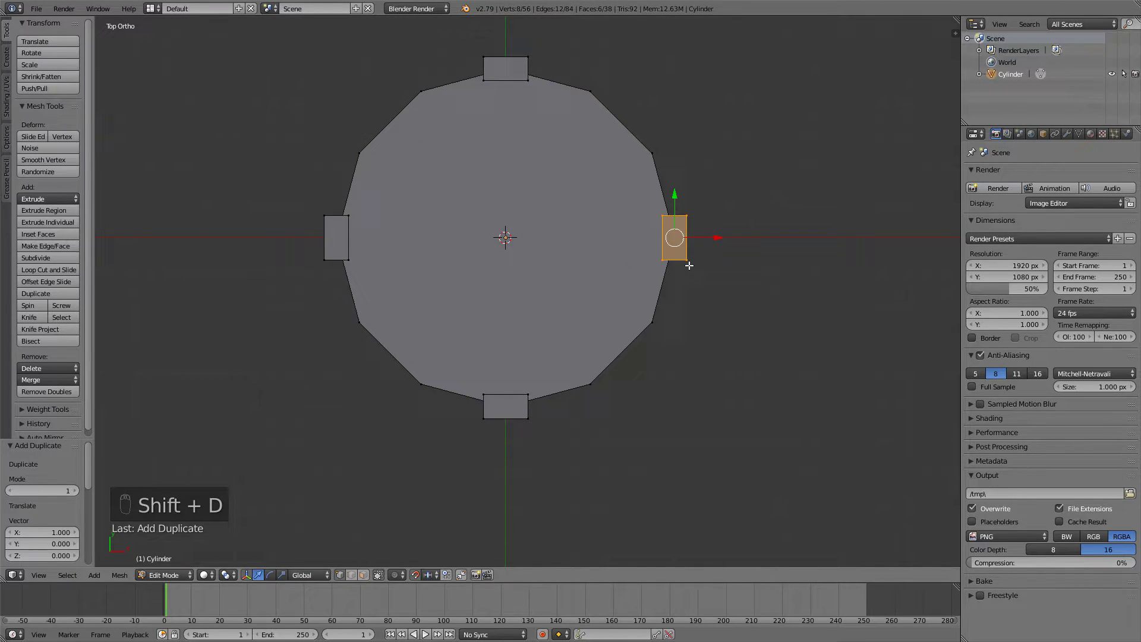
{"action": "middle_click_drag", "start_coordinate": [689, 266], "coordinate": [626, 186]}
{"action": "scroll", "coordinate": [647, 140], "scroll_direction": "down", "scroll_amount": 3}
Duplicate the right plank above it and rotate the copy about 40° to follow the rim
{"action": "middle_click_drag", "start_coordinate": [647, 140], "coordinate": [735, 147]}
{"action": "key", "text": "KP_7"}
{"action": "scroll", "coordinate": [606, 346], "scroll_direction": "up", "scroll_amount": 4}
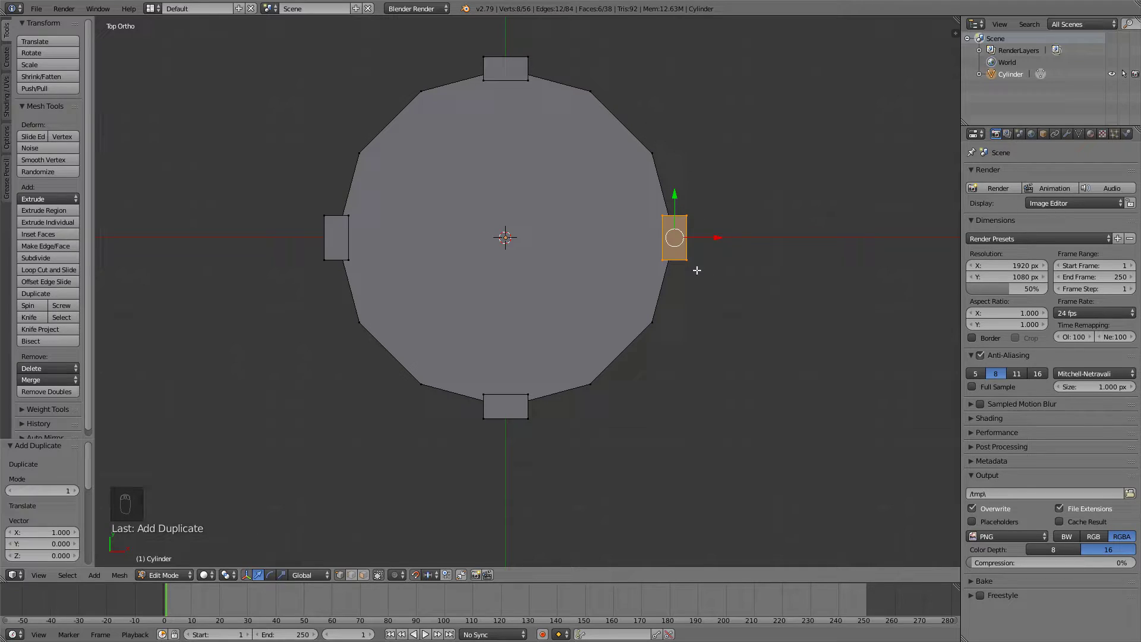
{"action": "key", "text": "shift+d"}
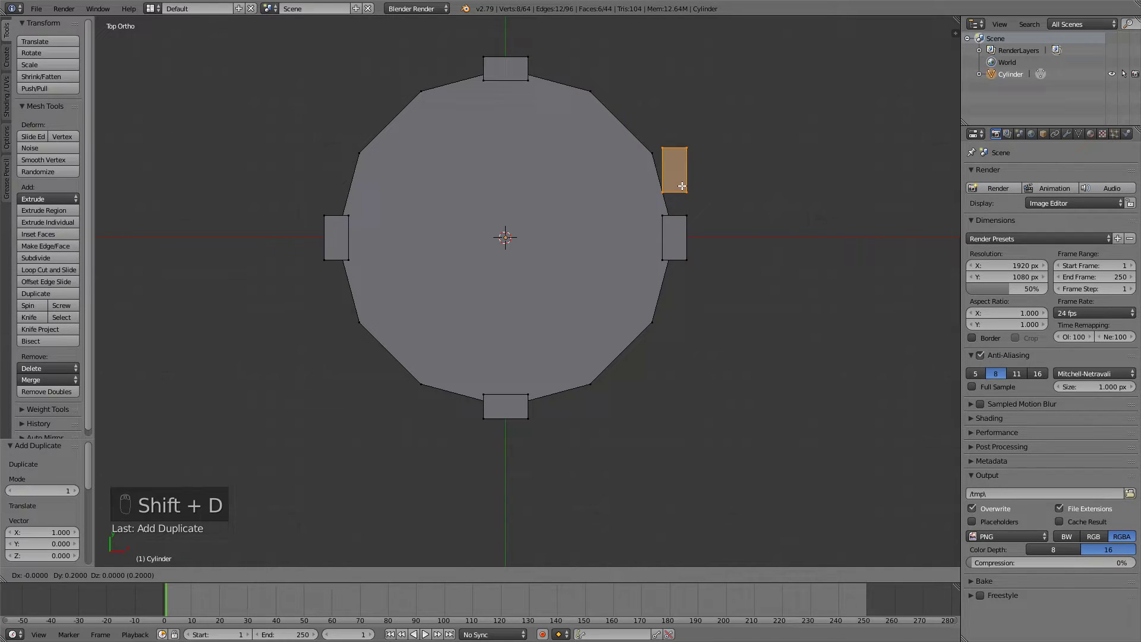
{"action": "left_click", "coordinate": [676, 181]}
{"action": "key", "text": "r"}
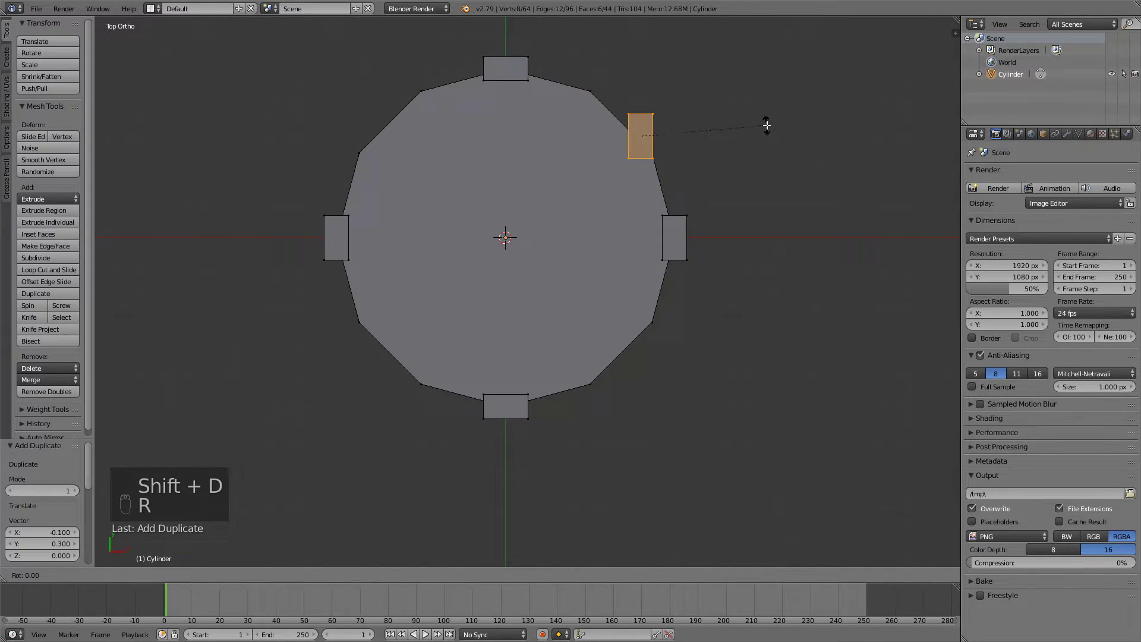
{"action": "left_click", "coordinate": [696, 81]}
{"action": "key", "text": "g"}
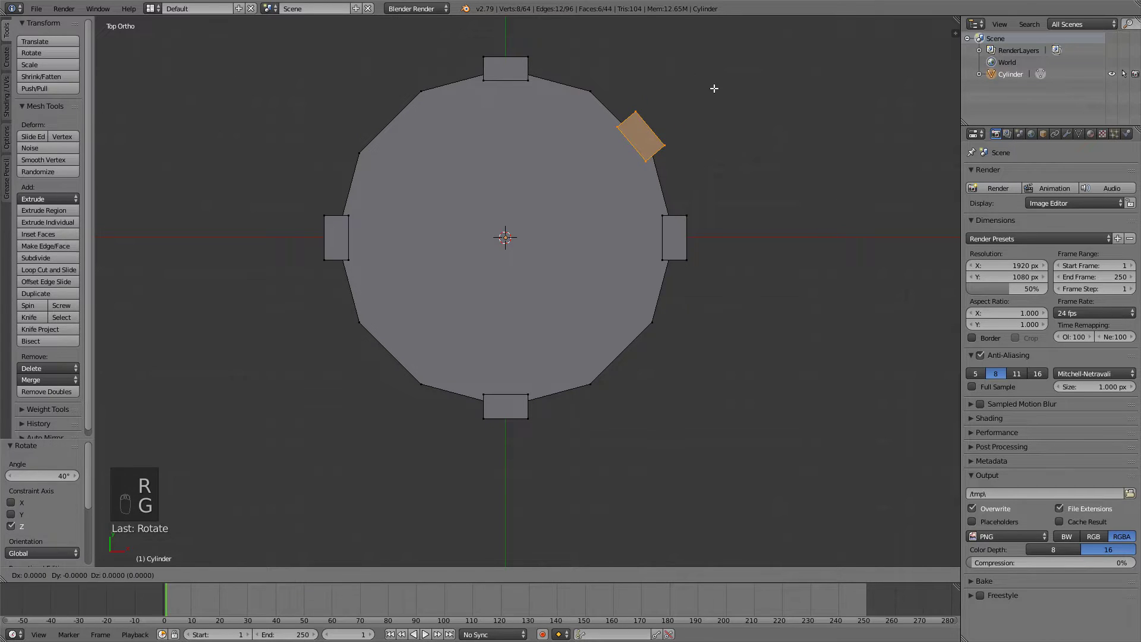
{"action": "key", "text": "r"}
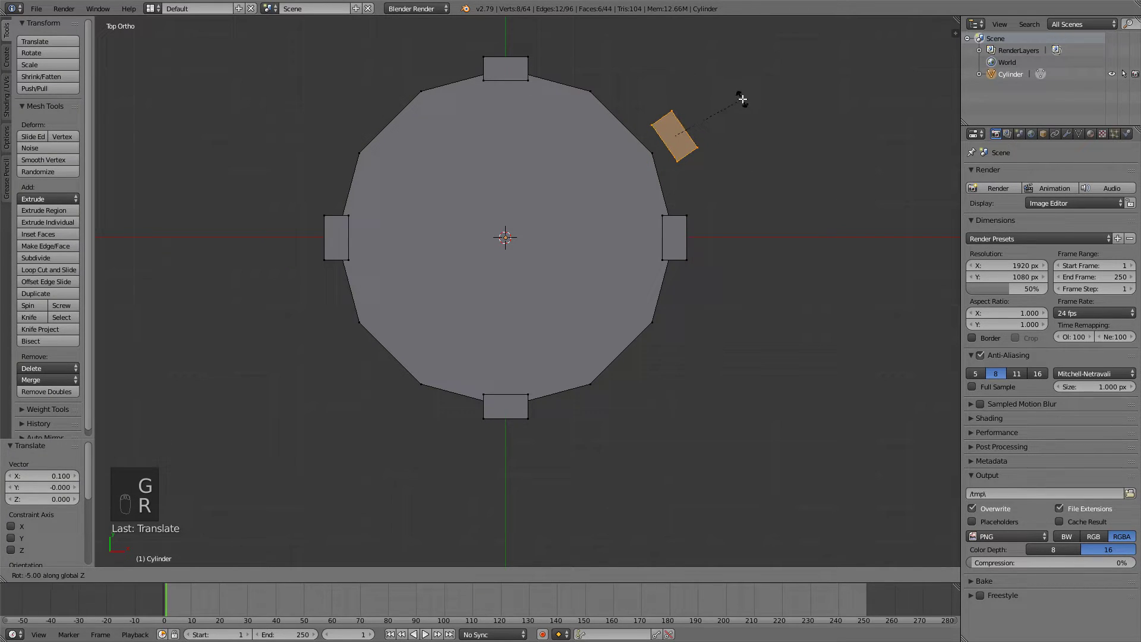
{"action": "left_click", "coordinate": [741, 98]}
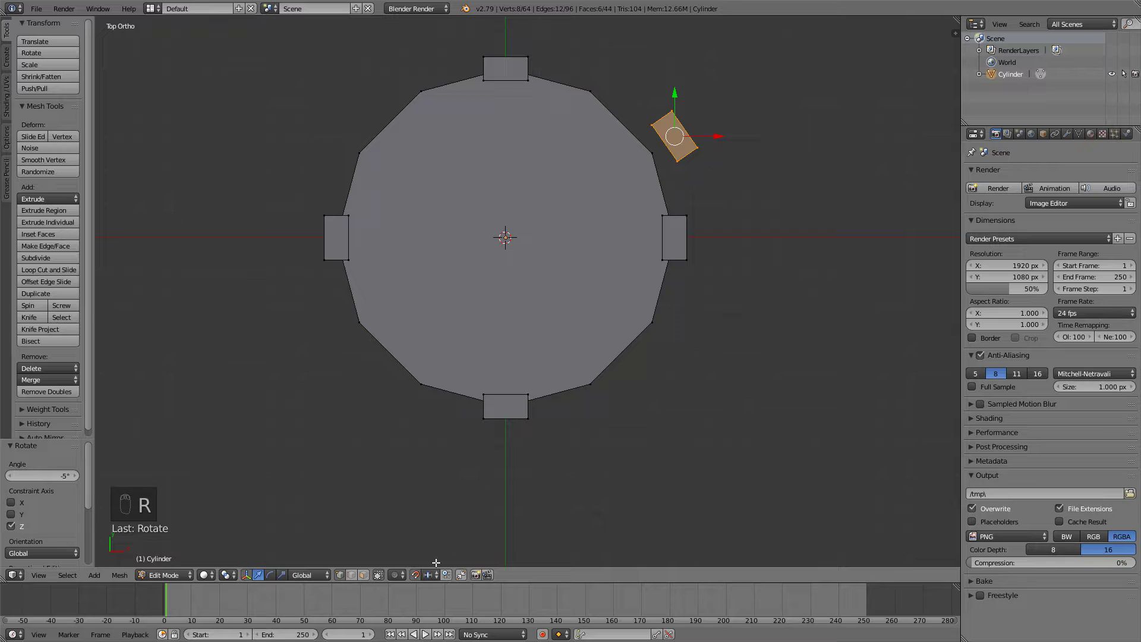
With snapping on, set the angled plank against the cylinder wall, tilted 3.3°
{"action": "left_click", "coordinate": [418, 574]}
{"action": "key", "text": "g"}
{"action": "left_click", "coordinate": [759, 187]}
{"action": "key", "text": "r"}
{"action": "left_click", "coordinate": [777, 165]}
{"action": "key", "text": "g"}
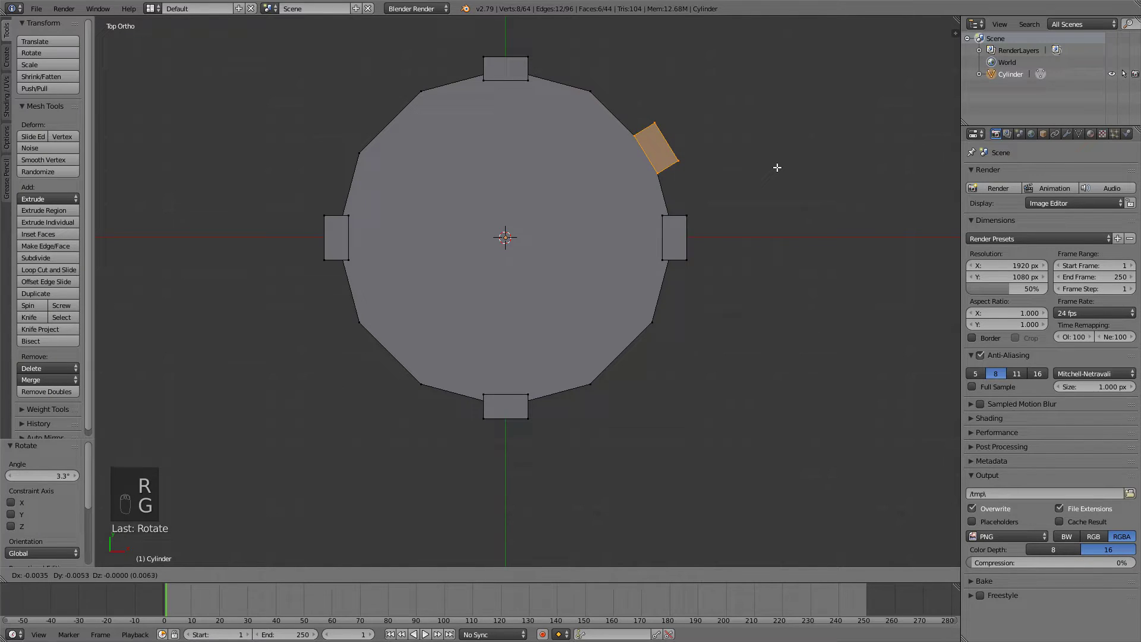
{"action": "left_click", "coordinate": [769, 161]}
Add a second angled plank further along the rim, rotated and positioned to follow it
{"action": "key", "text": "shift+d"}
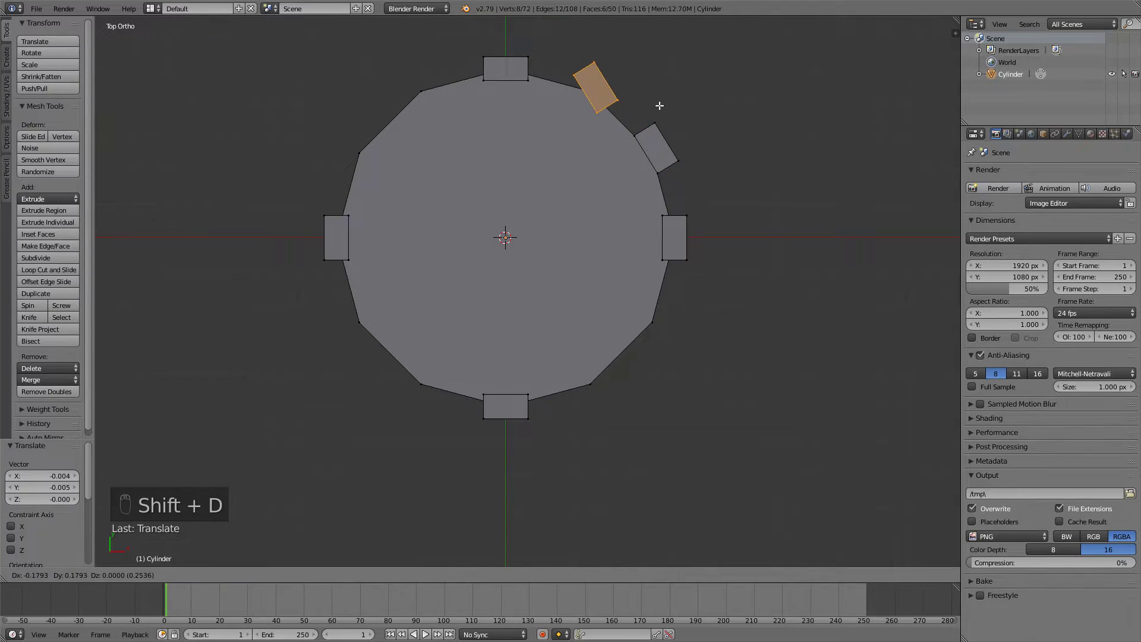
{"action": "left_click", "coordinate": [660, 107]}
{"action": "key", "text": "r"}
{"action": "left_click", "coordinate": [655, 60]}
{"action": "key", "text": "g"}
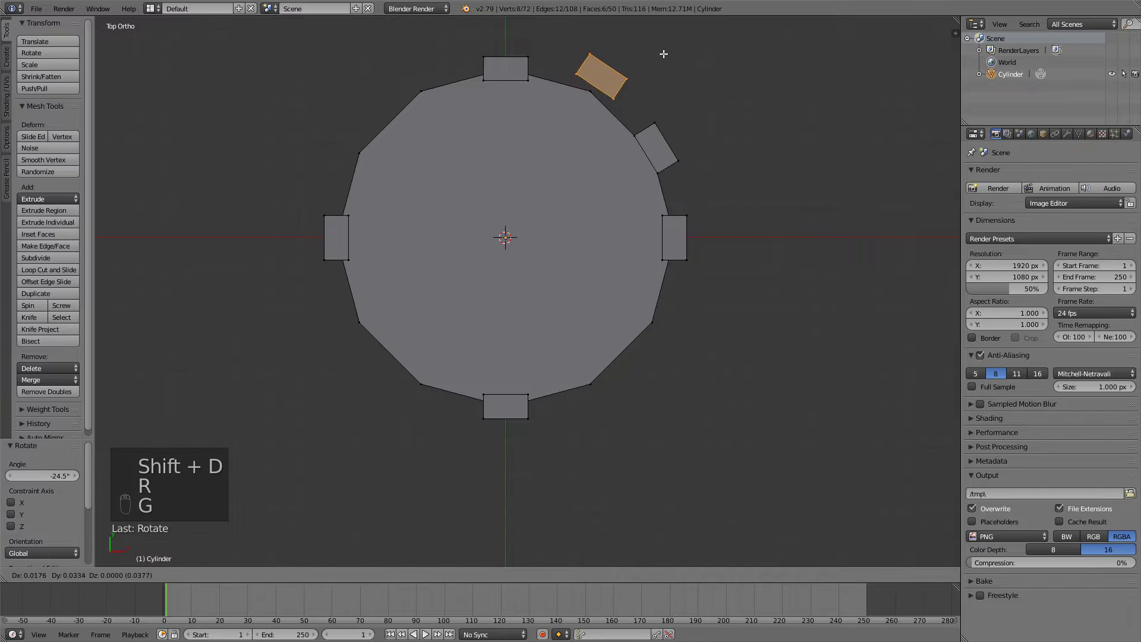
{"action": "left_click", "coordinate": [662, 47]}
{"action": "key", "text": "g"}
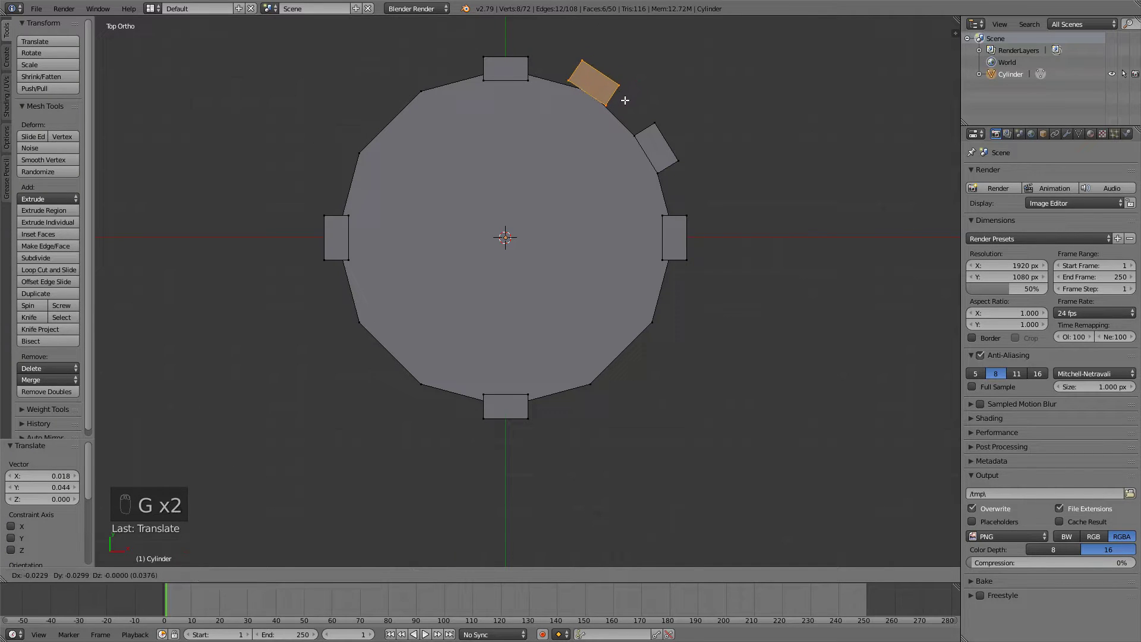
{"action": "left_click", "coordinate": [627, 95]}
{"action": "key", "text": "r"}
{"action": "left_click", "coordinate": [648, 68]}
{"action": "key", "text": "g"}
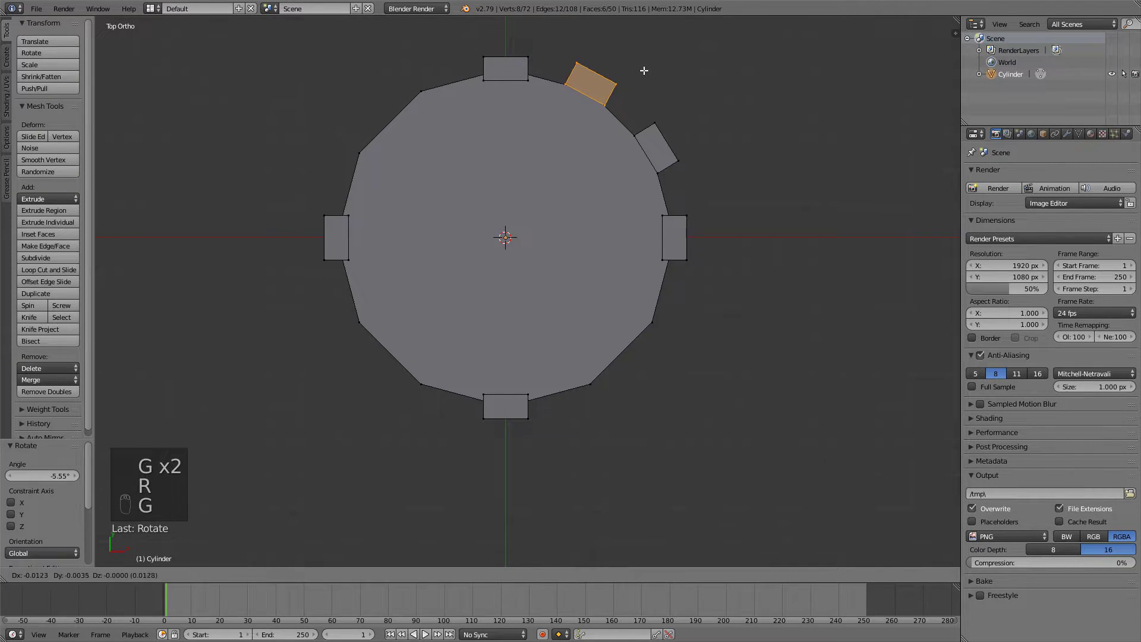
{"action": "left_click", "coordinate": [644, 71]}
{"action": "middle_click_drag", "start_coordinate": [644, 72], "coordinate": [630, 163], "text": "shift"}
{"action": "scroll", "coordinate": [630, 163], "scroll_direction": "down", "scroll_amount": 2}
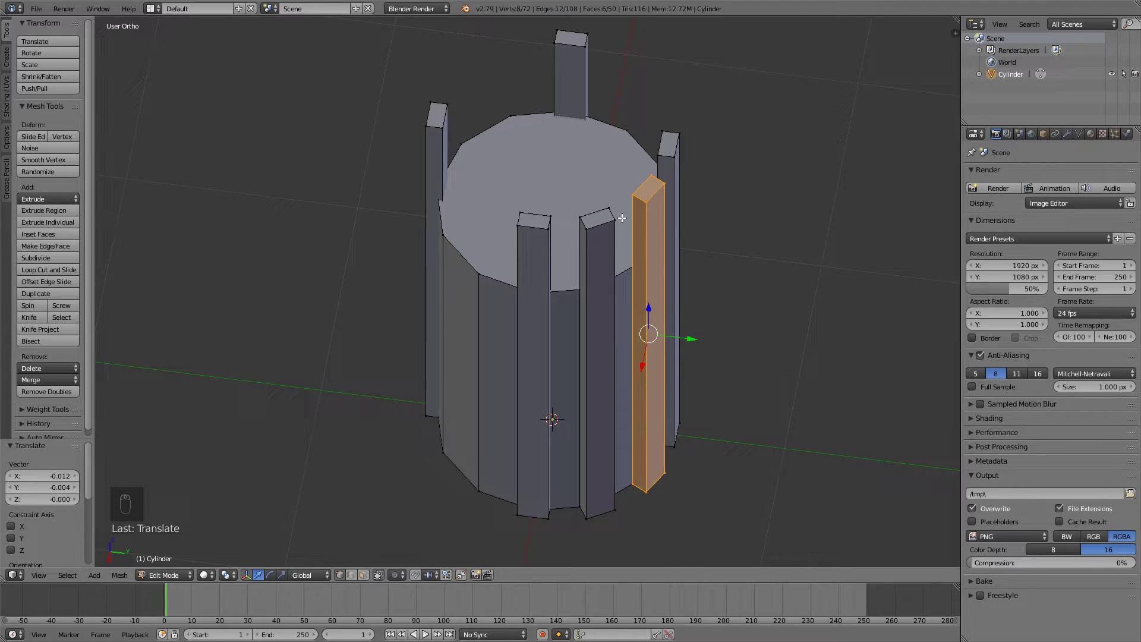
Select the angled plank pair, duplicate it, rotate 180°, and set it at the lower-left rim
{"action": "key", "text": "l"}
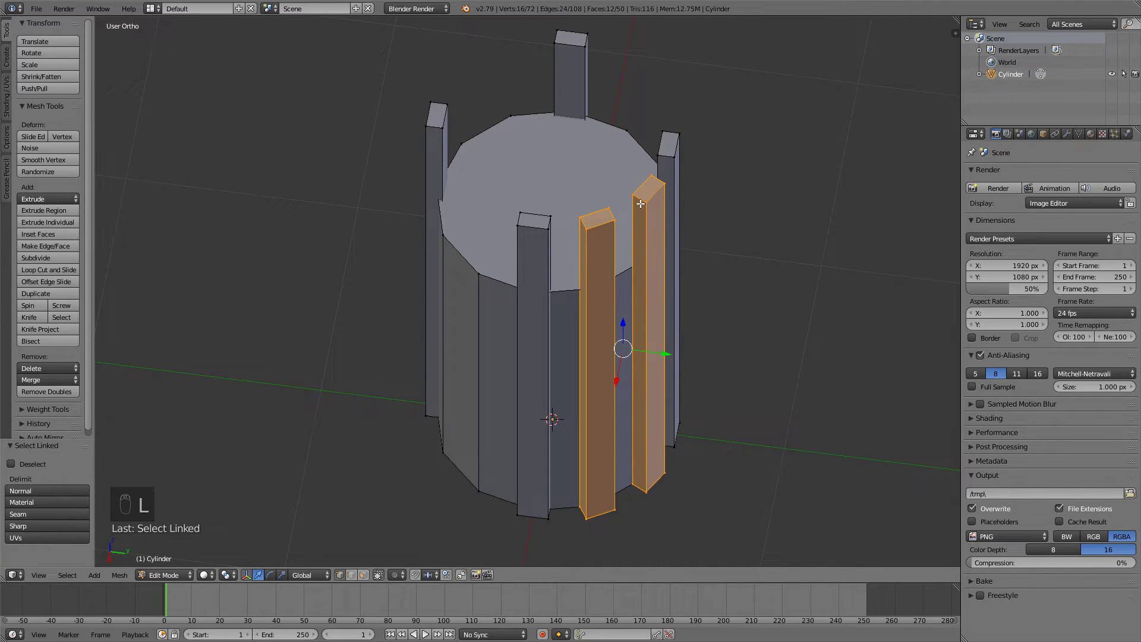
{"action": "key", "text": "KP_7"}
{"action": "key", "text": "shift+d"}
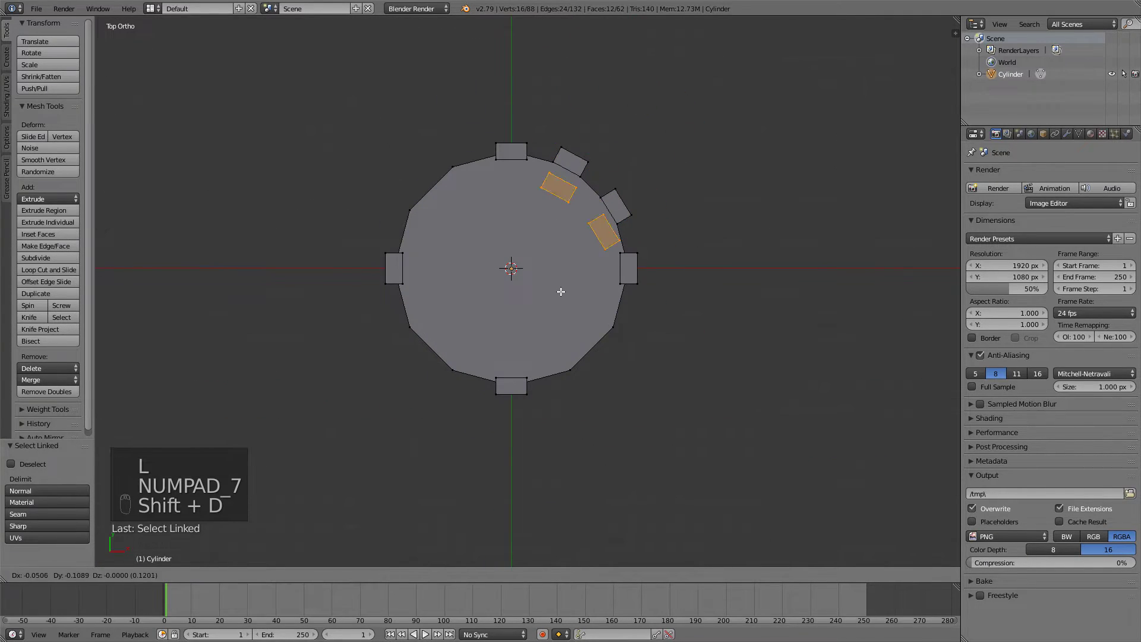
{"action": "right_click", "coordinate": [559, 290]}
{"action": "type", "text": "r180"}
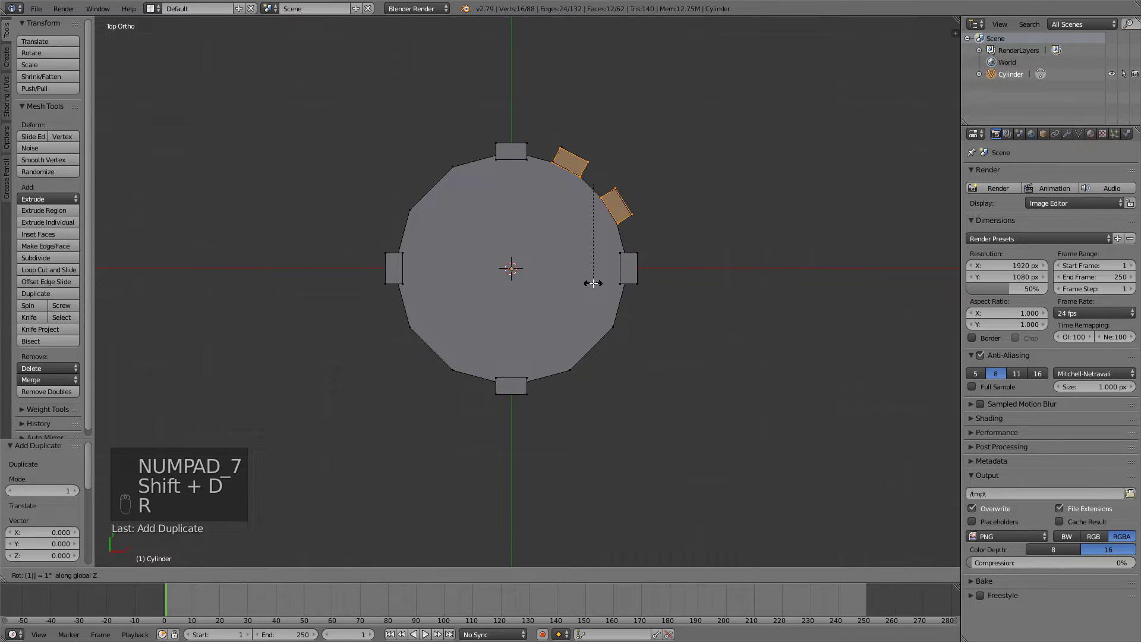
{"action": "left_click", "coordinate": [594, 283]}
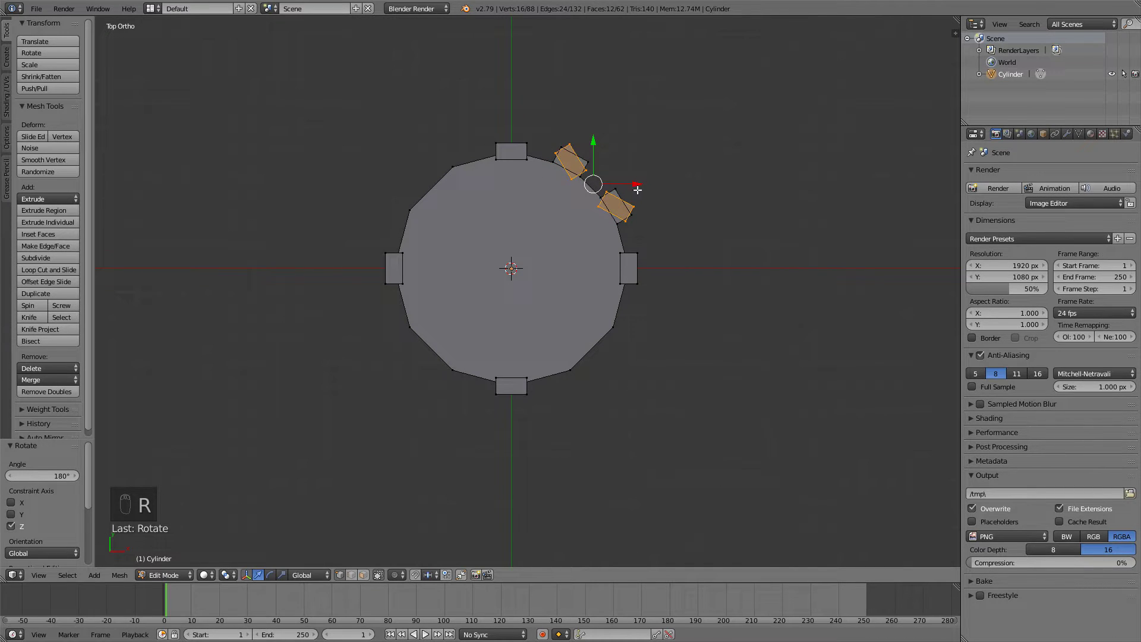
{"action": "middle_click_drag", "start_coordinate": [593, 274], "coordinate": [592, 125]}
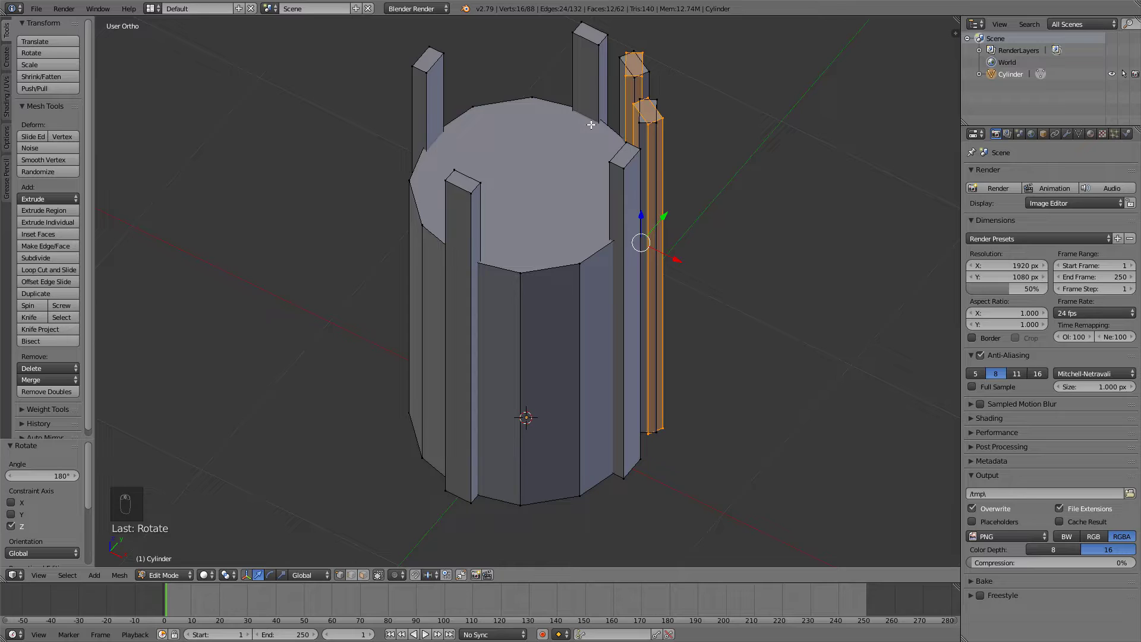
{"action": "key", "text": "KP_7"}
{"action": "key", "text": "g"}
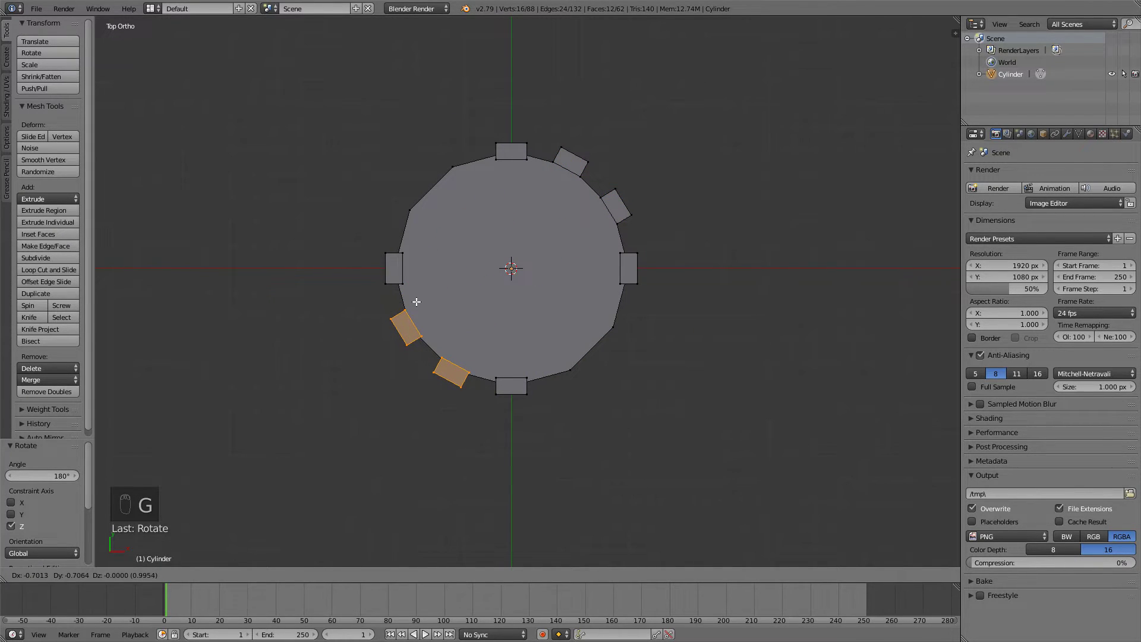
{"action": "left_click", "coordinate": [416, 302]}
Duplicate the pair again, rotate 90°, and place it at the lower-right rim
{"action": "key", "text": "shift+d"}
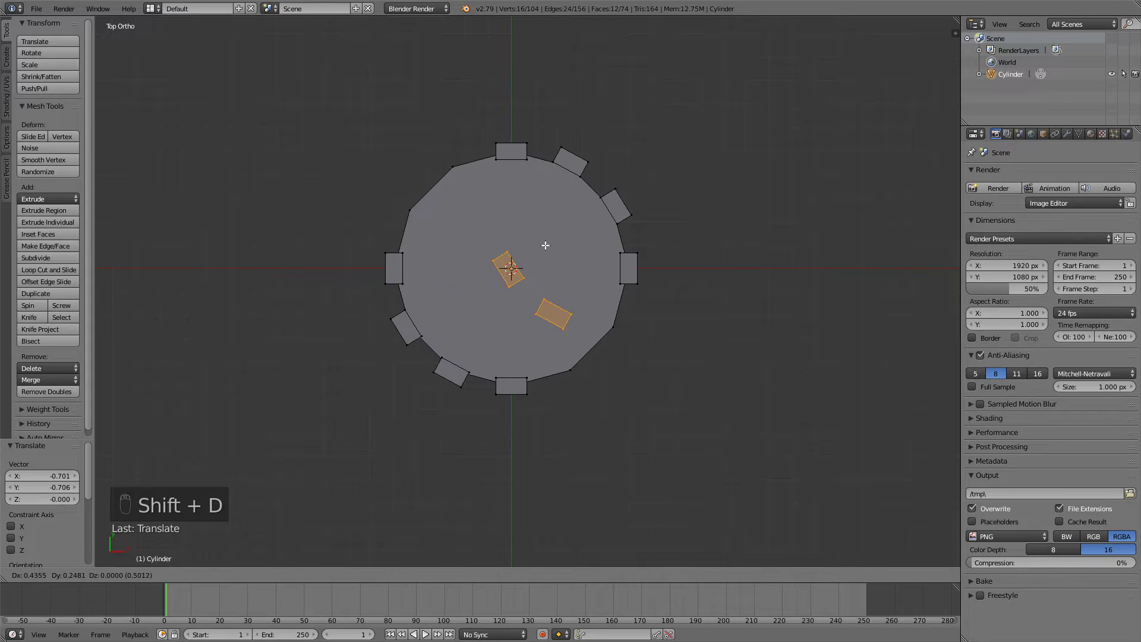
{"action": "right_click", "coordinate": [544, 246]}
{"action": "type", "text": "r"}
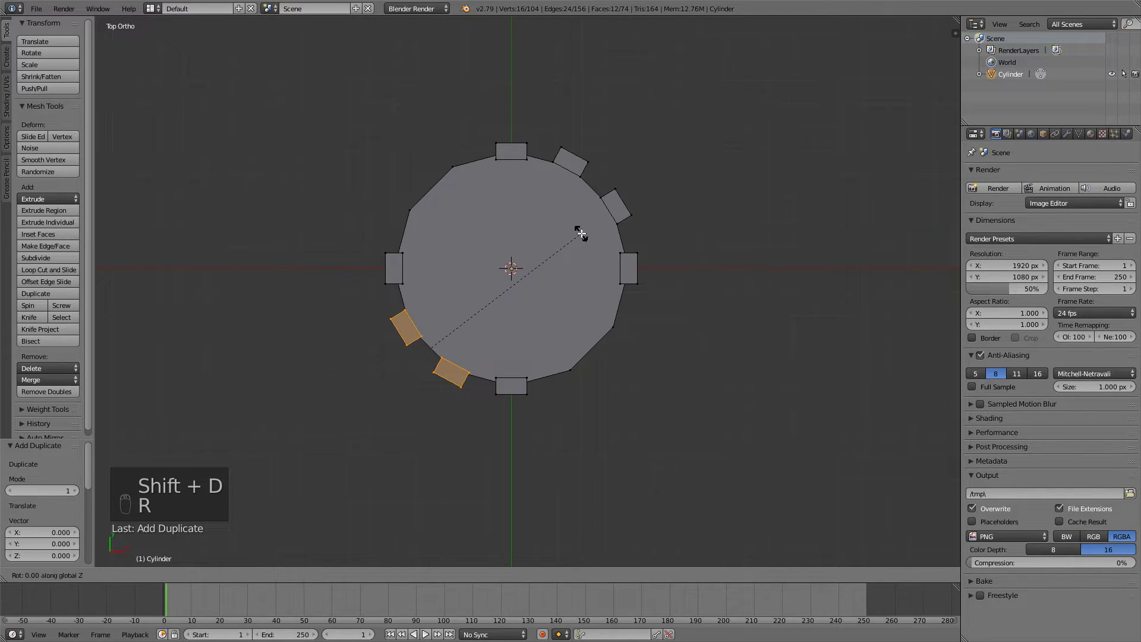
{"action": "type", "text": "90"}
{"action": "key", "text": "Return"}
{"action": "key", "text": "g"}
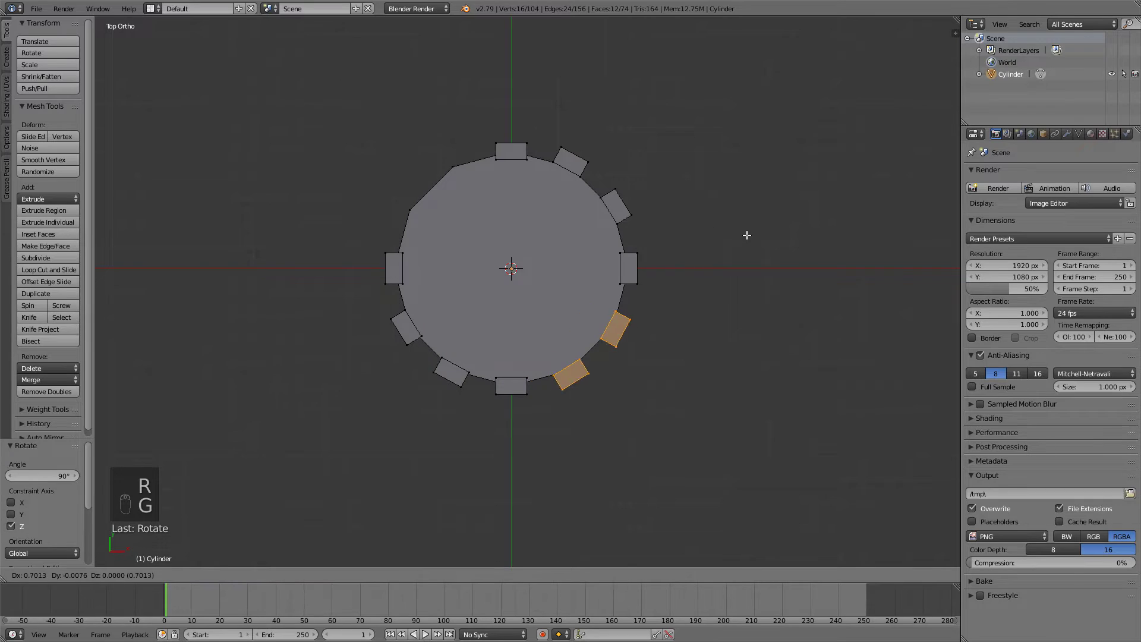
{"action": "left_click", "coordinate": [748, 234]}
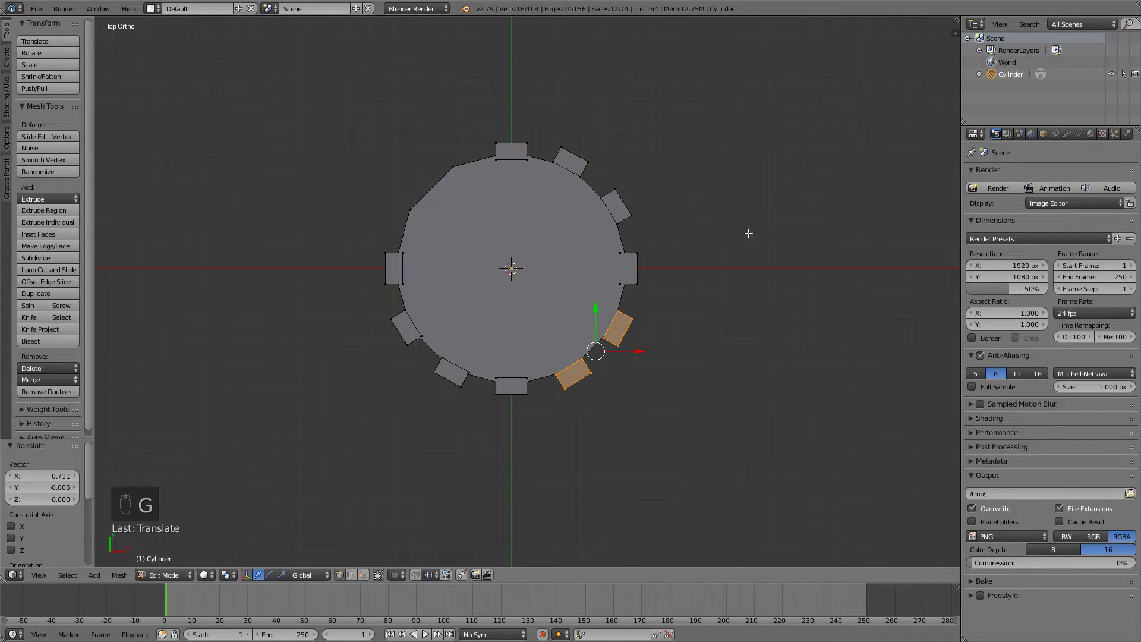
Duplicate the pair once more, rotate it 180°, and begin moving it toward the upper-left rim
{"action": "key", "text": "shift+d"}
{"action": "right_click", "coordinate": [722, 225]}
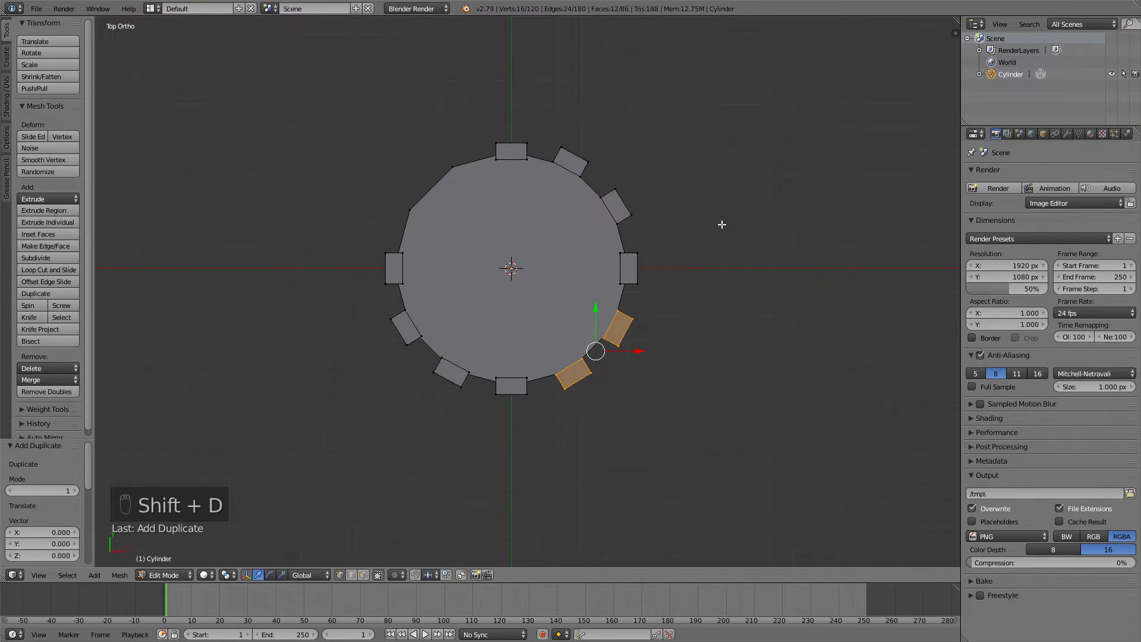
{"action": "key", "text": "r"}
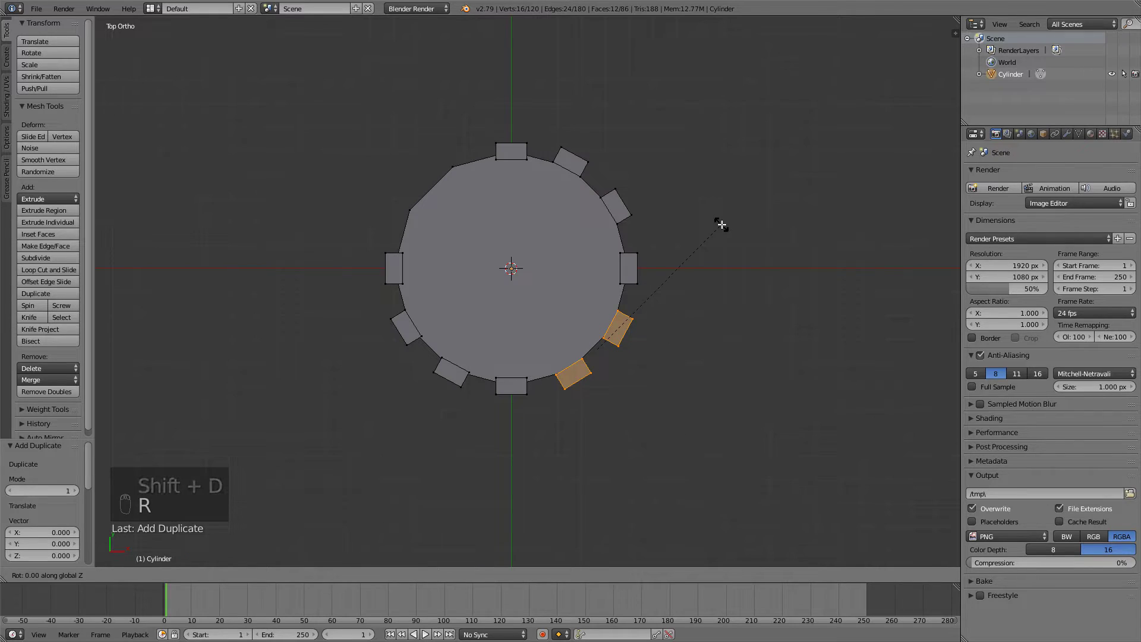
{"action": "type", "text": "r180"}
{"action": "key", "text": "Return"}
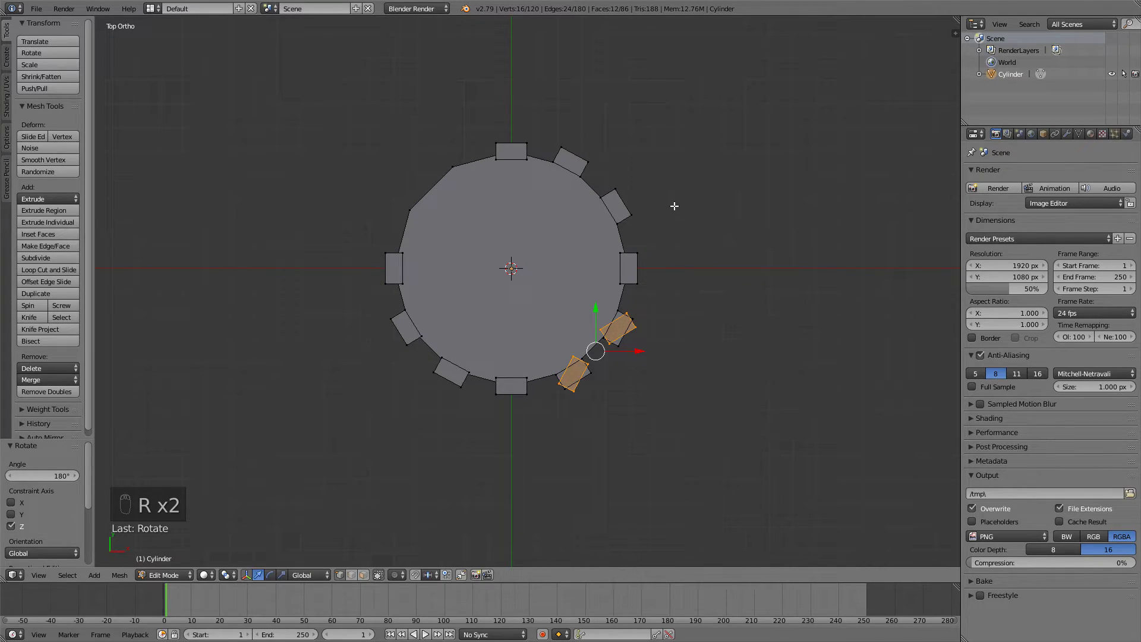
{"action": "key", "text": "g"}
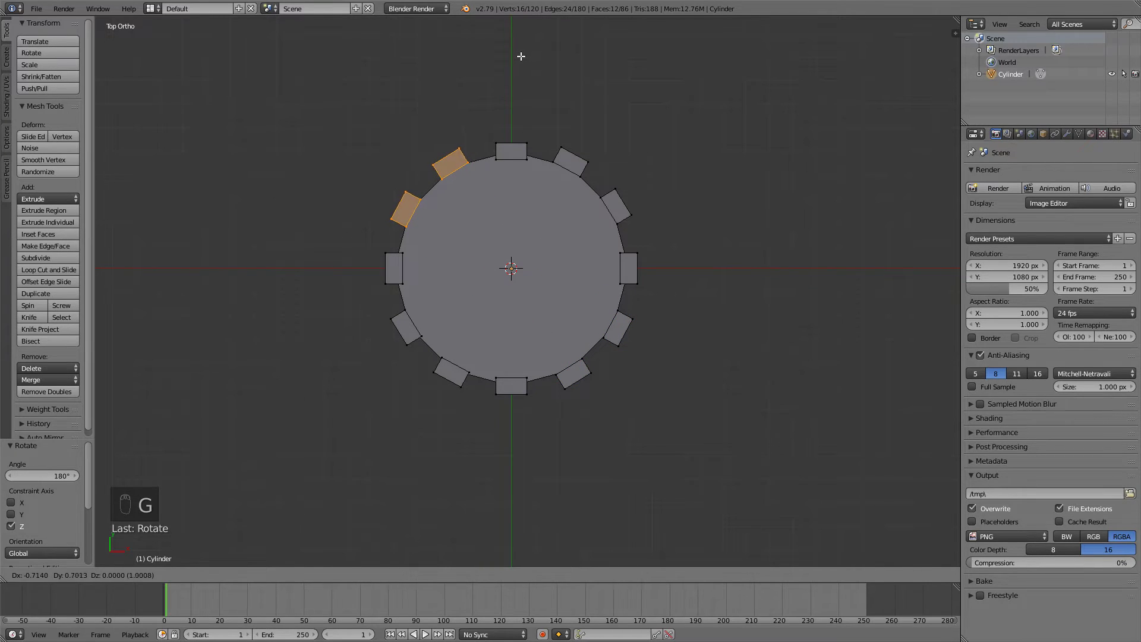
Place the plank copies at the upper-left rim, then switch to front wireframe view
{"action": "left_click", "coordinate": [520, 53]}
{"action": "middle_click_drag", "start_coordinate": [629, 145], "coordinate": [649, 66]}
{"action": "key", "text": "KP_1"}
{"action": "scroll", "coordinate": [530, 194], "scroll_direction": "up", "scroll_amount": 2, "text": "shift"}
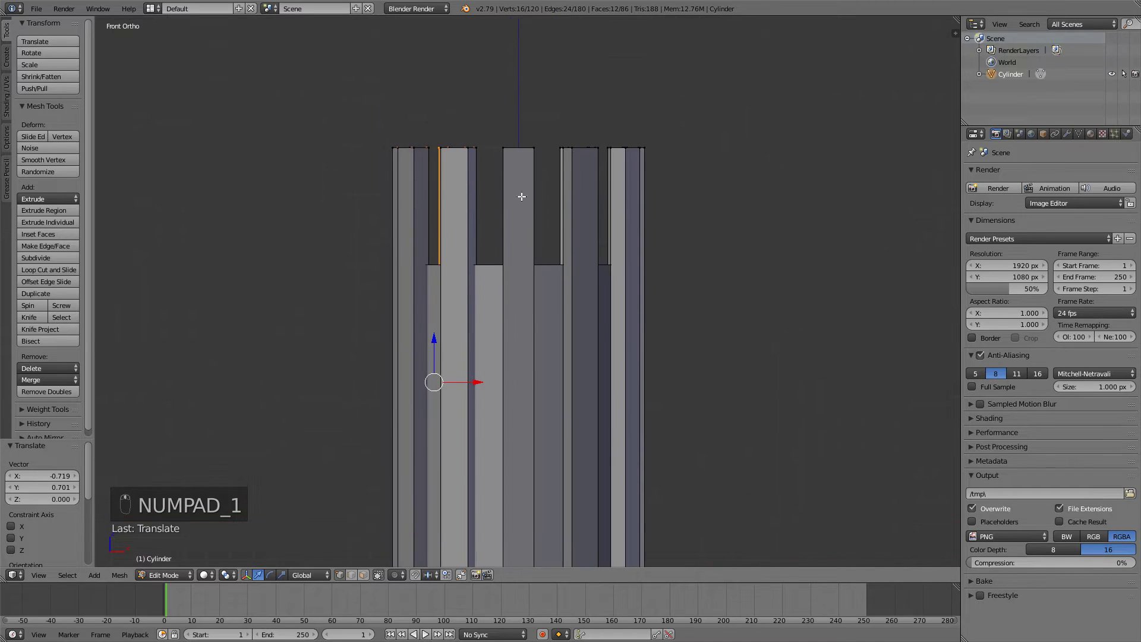
{"action": "scroll", "coordinate": [460, 208], "scroll_direction": "down", "scroll_amount": 3}
{"action": "scroll", "coordinate": [583, 237], "scroll_direction": "up", "scroll_amount": 4}
{"action": "key", "text": "z"}
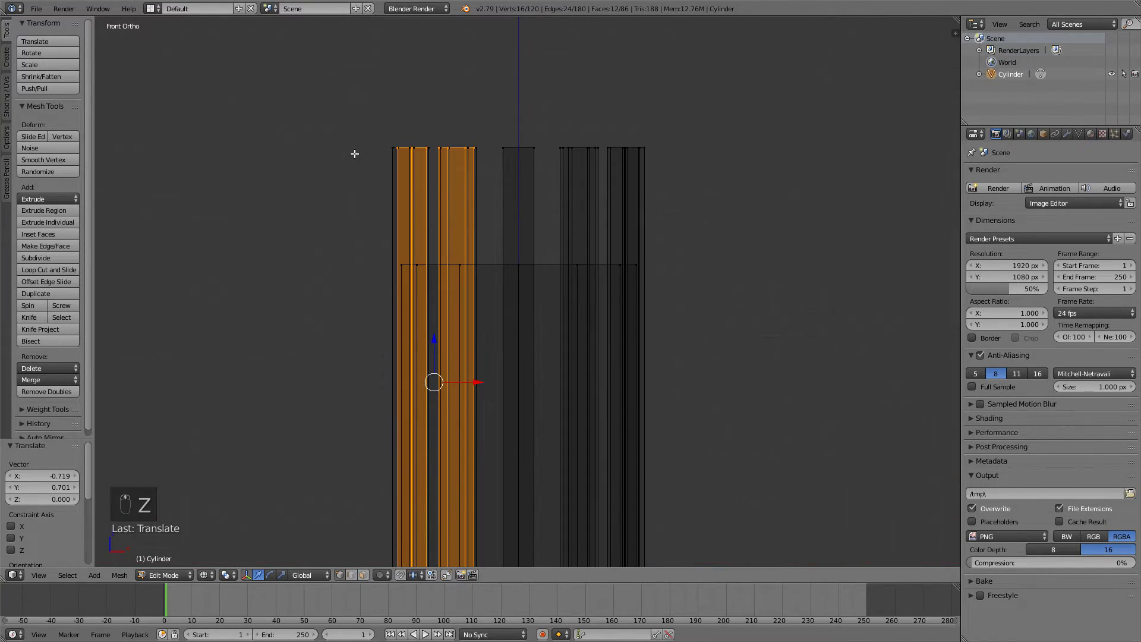
Circle-select all plank-top vertices and lower them about 0.41 units, just above the rim
{"action": "scroll", "coordinate": [459, 171], "scroll_direction": "down", "scroll_amount": 2}
{"action": "right_click", "coordinate": [434, 190]}
{"action": "key", "text": "c"}
{"action": "scroll", "coordinate": [408, 177], "scroll_direction": "down", "scroll_amount": 3}
{"action": "left_click_drag", "start_coordinate": [428, 186], "coordinate": [764, 178]}
{"action": "right_click", "coordinate": [765, 178]}
{"action": "key", "text": "g"}
{"action": "key", "text": "z"}
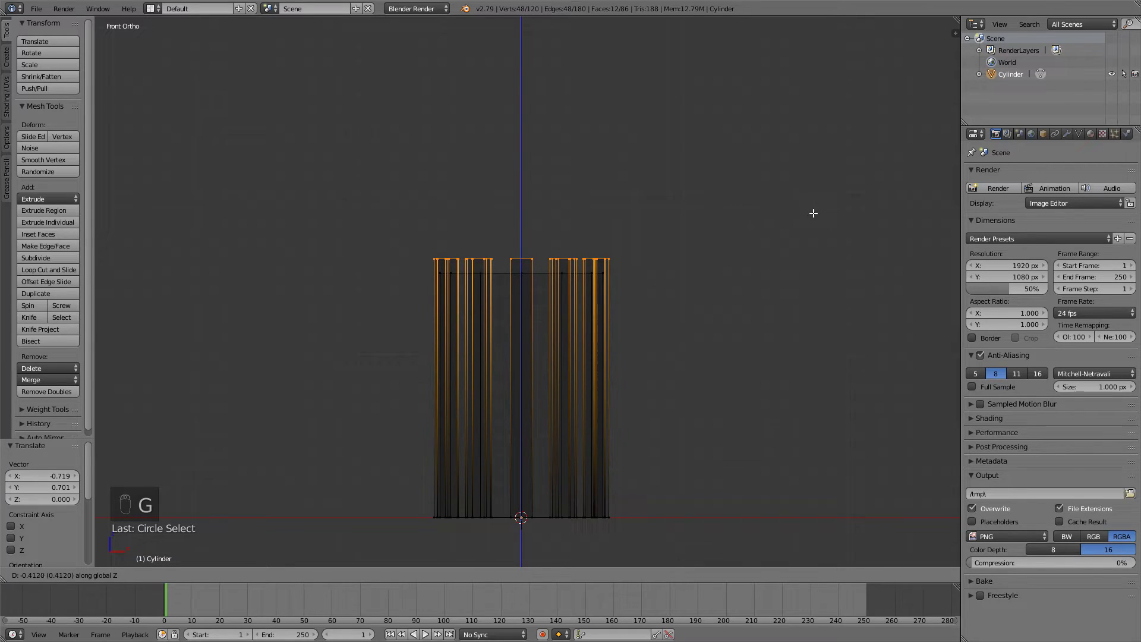
{"action": "left_click", "coordinate": [813, 212]}
{"action": "middle_click_drag", "start_coordinate": [814, 214], "coordinate": [771, 276]}
{"action": "key", "text": "Tab"}
{"action": "key", "text": "Tab"}
{"action": "scroll", "coordinate": [543, 271], "scroll_direction": "up", "scroll_amount": 3}
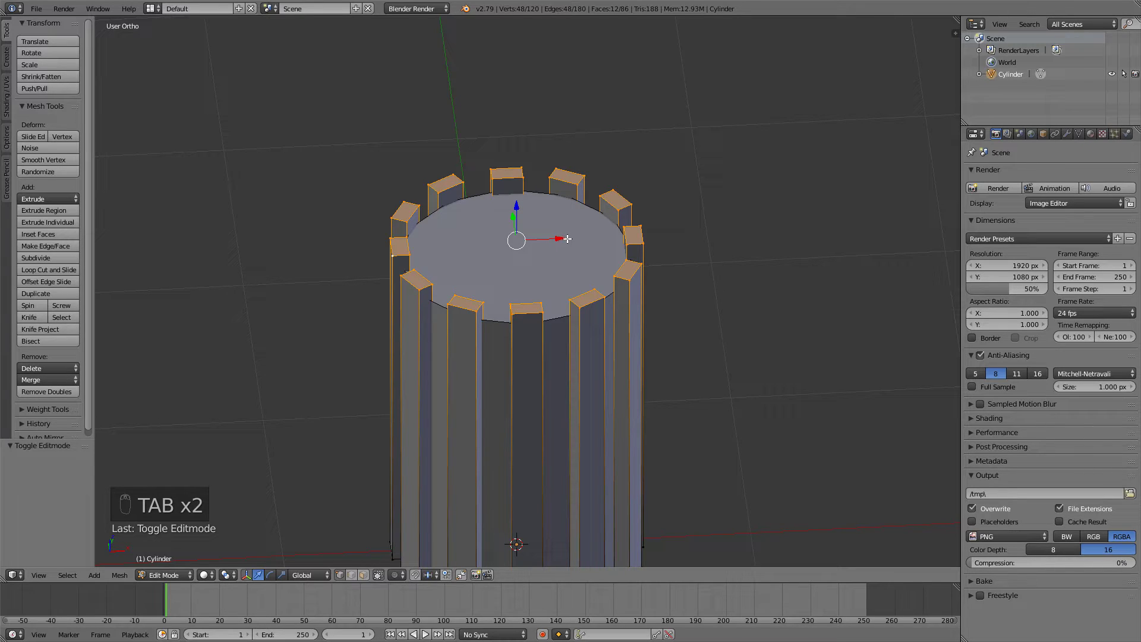
In face mode, extrude the bin's top cap in place and inset it to 0.770 scale
{"action": "key", "text": "ctrl+Tab"}
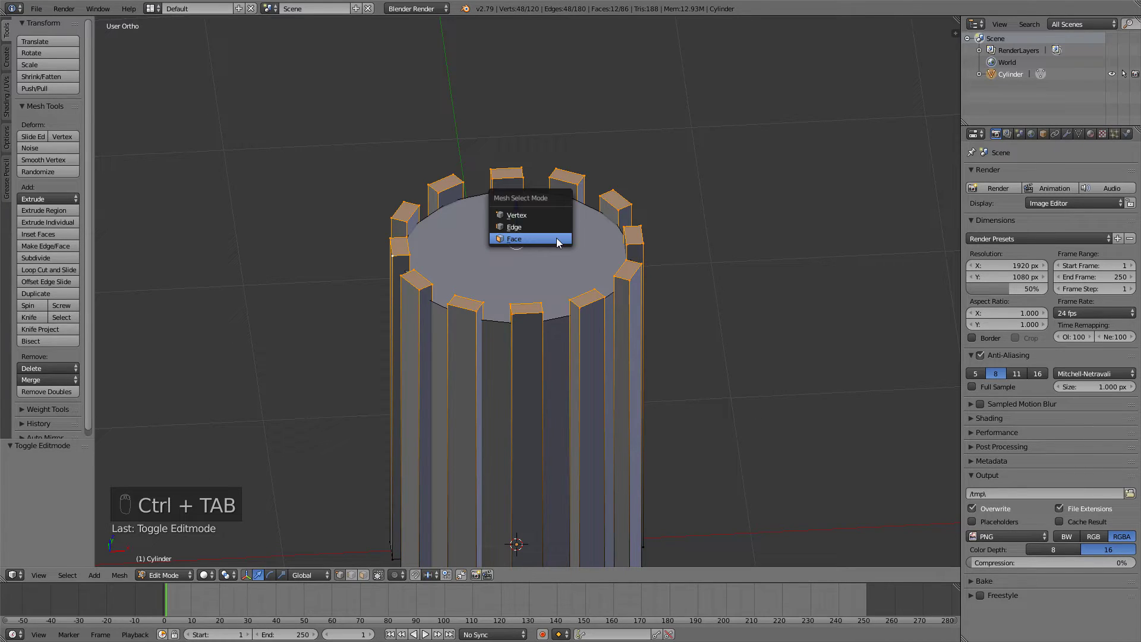
{"action": "left_click", "coordinate": [514, 239]}
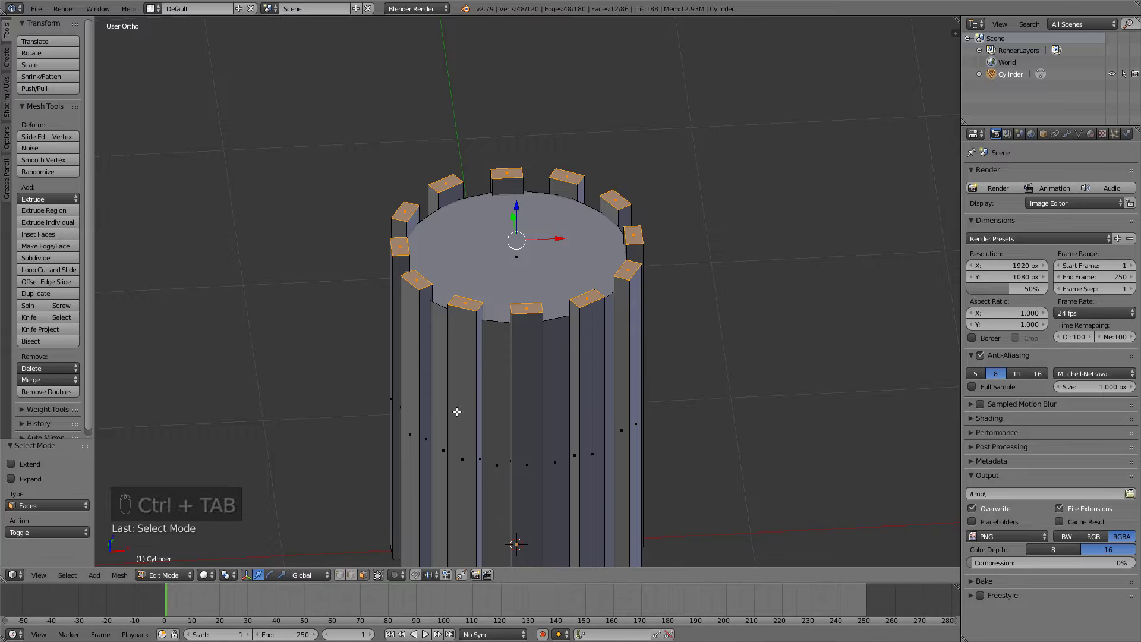
{"action": "right_click", "coordinate": [505, 256]}
{"action": "key", "text": "e"}
{"action": "right_click", "coordinate": [663, 275]}
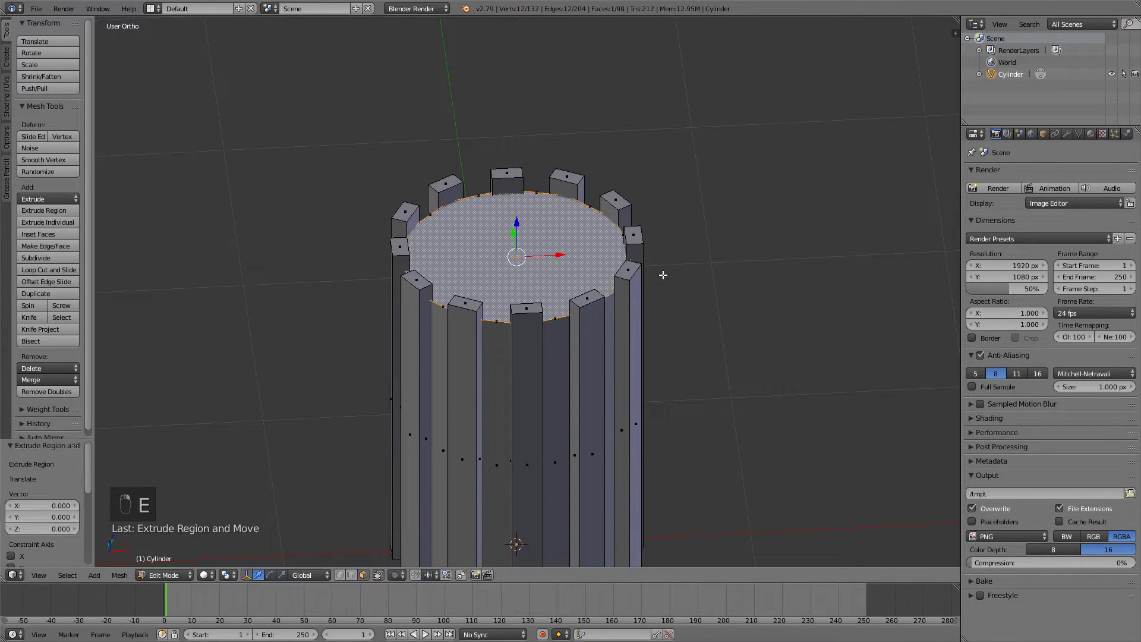
{"action": "key", "text": "s"}
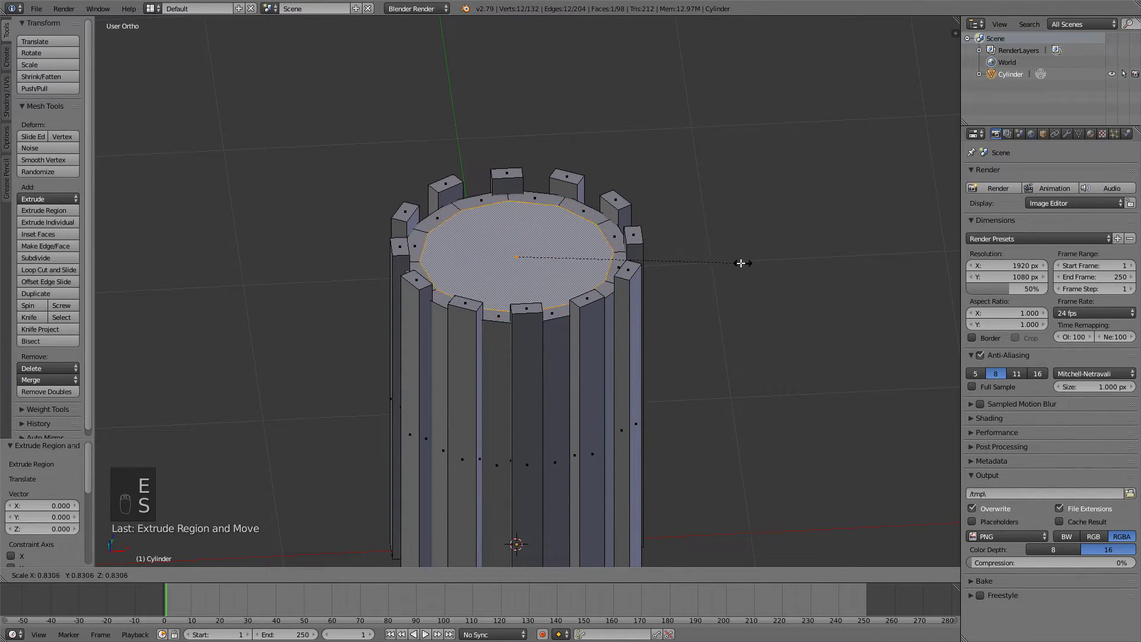
{"action": "left_click", "coordinate": [726, 263]}
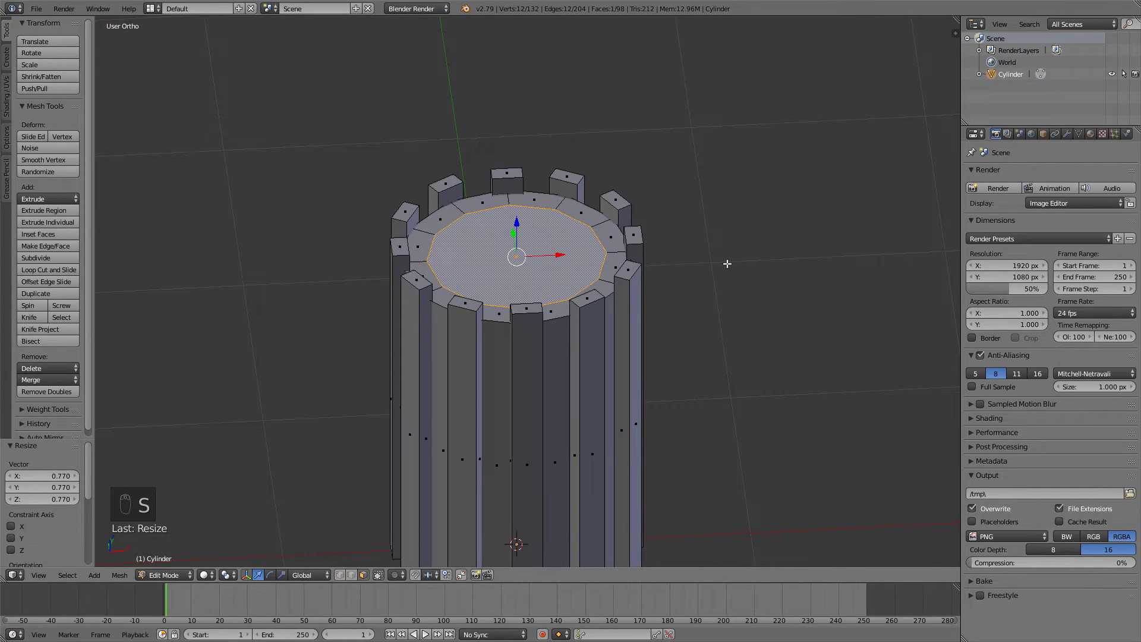
Extrude the inner top face again and move it down vertically
{"action": "key", "text": "e"}
{"action": "right_click", "coordinate": [730, 246]}
{"action": "key", "text": "g"}
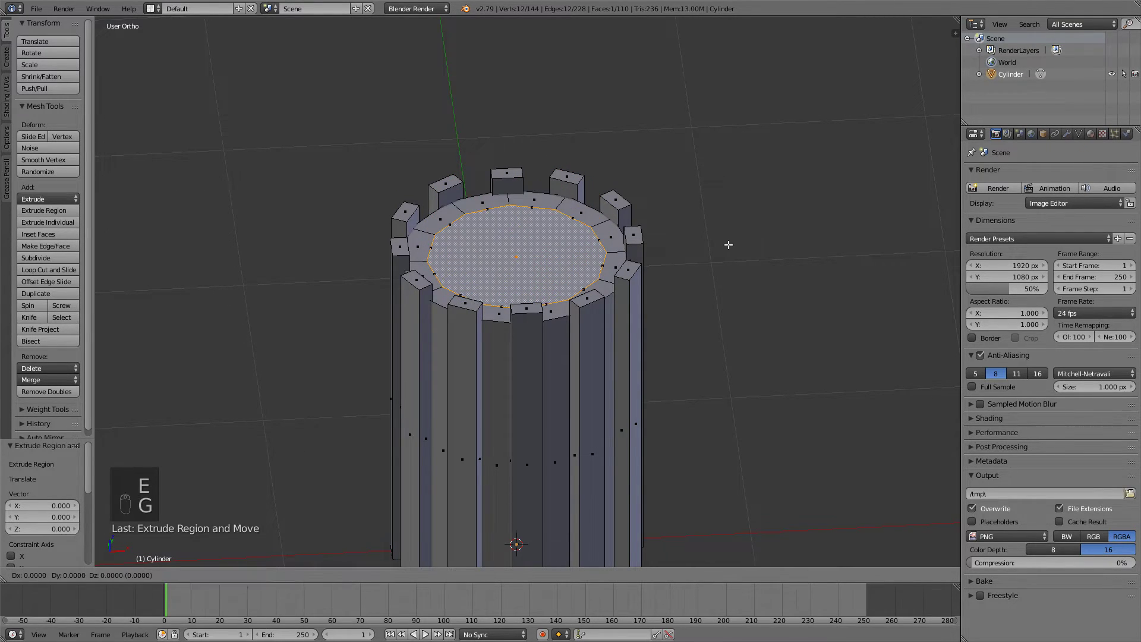
{"action": "key", "text": "z"}
{"action": "left_click", "coordinate": [726, 366]}
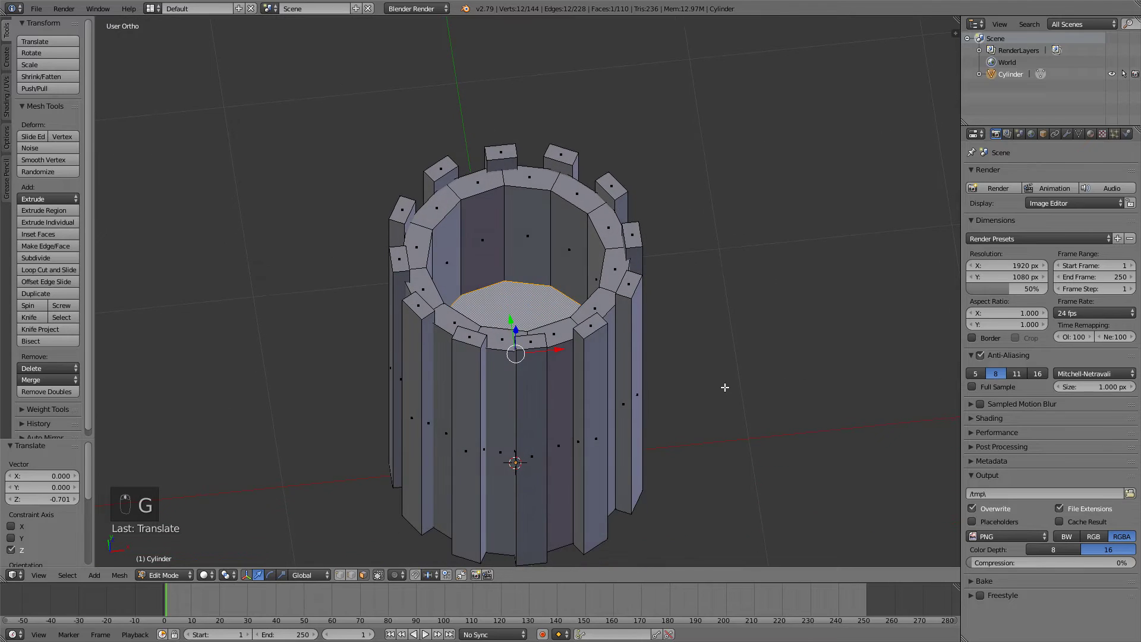
In front wireframe view, sink the inner face to its final 0.612-unit depth
{"action": "key", "text": "KP_1"}
{"action": "key", "text": "z"}
{"action": "middle_click_drag", "start_coordinate": [717, 387], "coordinate": [644, 278], "text": "shift"}
{"action": "scroll", "coordinate": [644, 278], "scroll_direction": "up", "scroll_amount": 2}
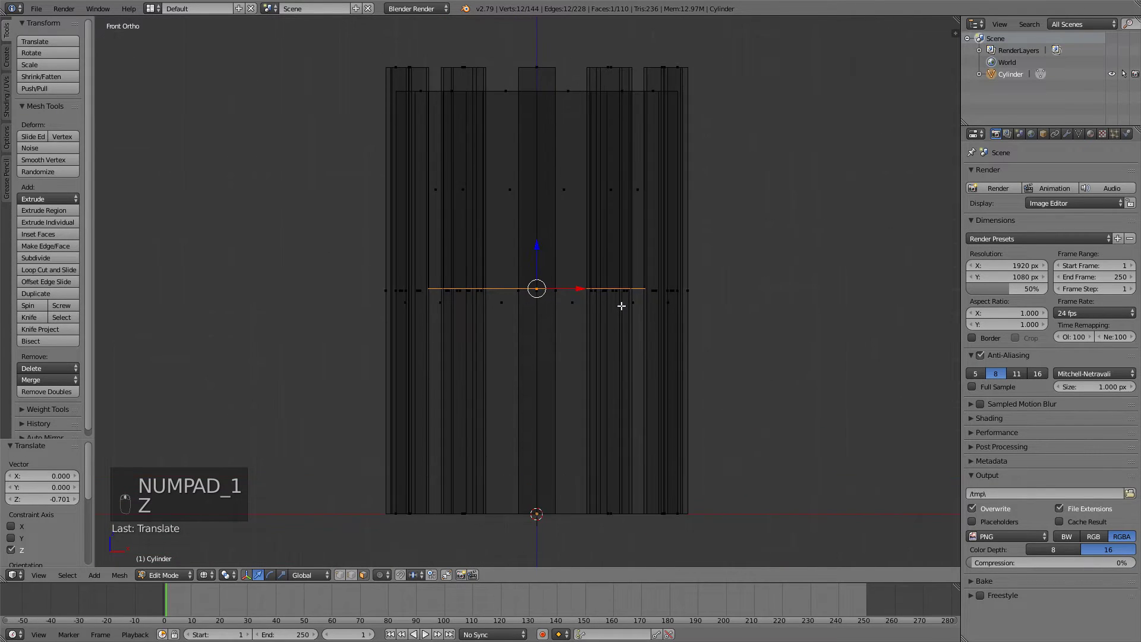
{"action": "scroll", "coordinate": [621, 305], "scroll_direction": "up", "scroll_amount": 1}
{"action": "key", "text": "g"}
{"action": "key", "text": "z"}
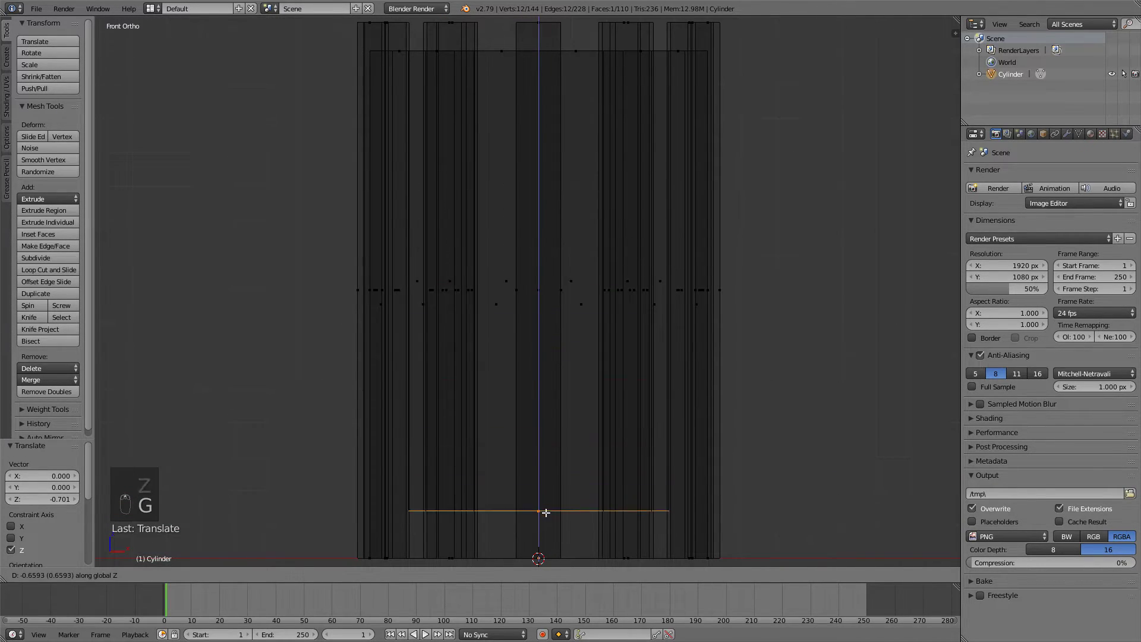
{"action": "left_click", "coordinate": [546, 499]}
{"action": "key", "text": "z"}
{"action": "middle_click_drag", "start_coordinate": [546, 499], "coordinate": [669, 281]}
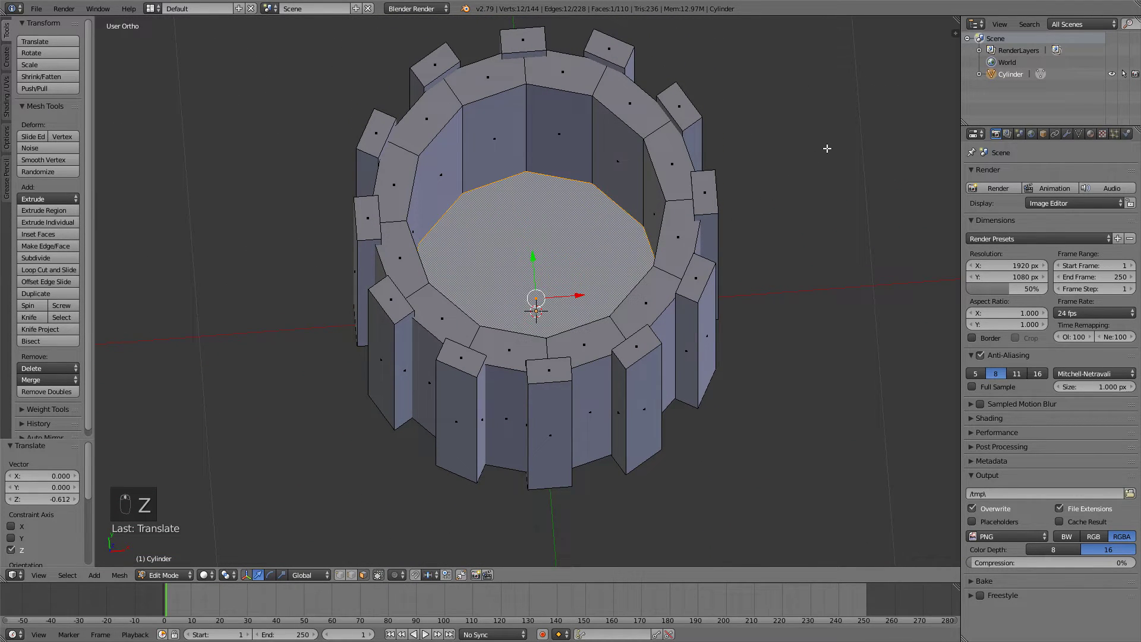
Narrow the sunken inner face horizontally to 0.774 to form the floor
{"action": "key", "text": "s"}
{"action": "key", "text": "shift+z"}
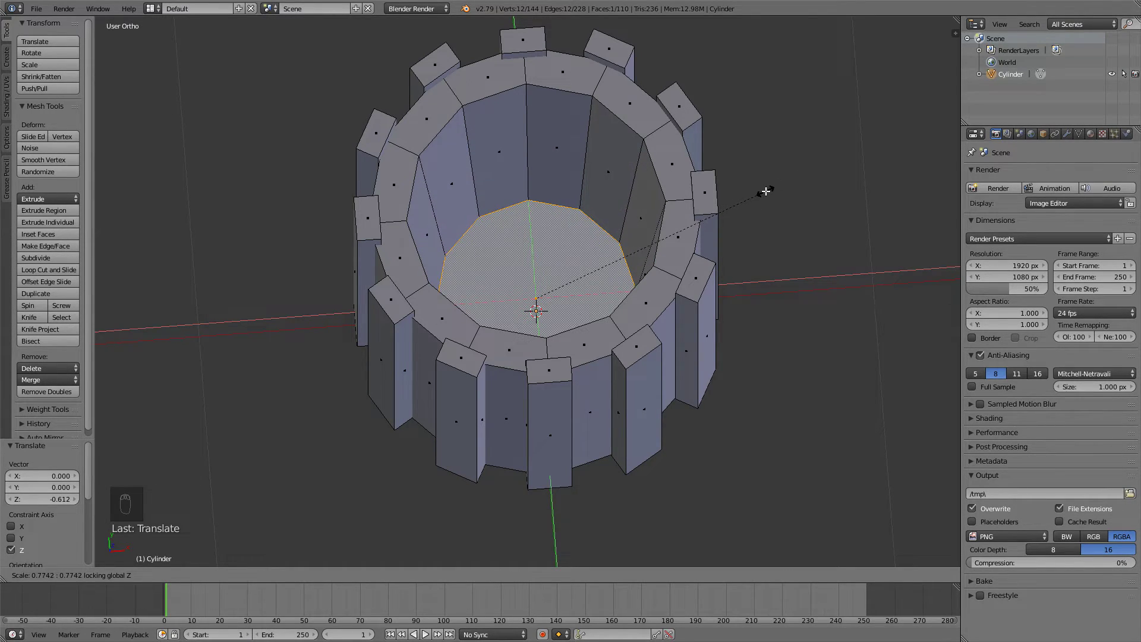
{"action": "left_click", "coordinate": [758, 188]}
{"action": "middle_click_drag", "start_coordinate": [757, 189], "coordinate": [732, 156]}
Create two materials on the bin named wood and black
{"action": "key", "text": "Tab"}
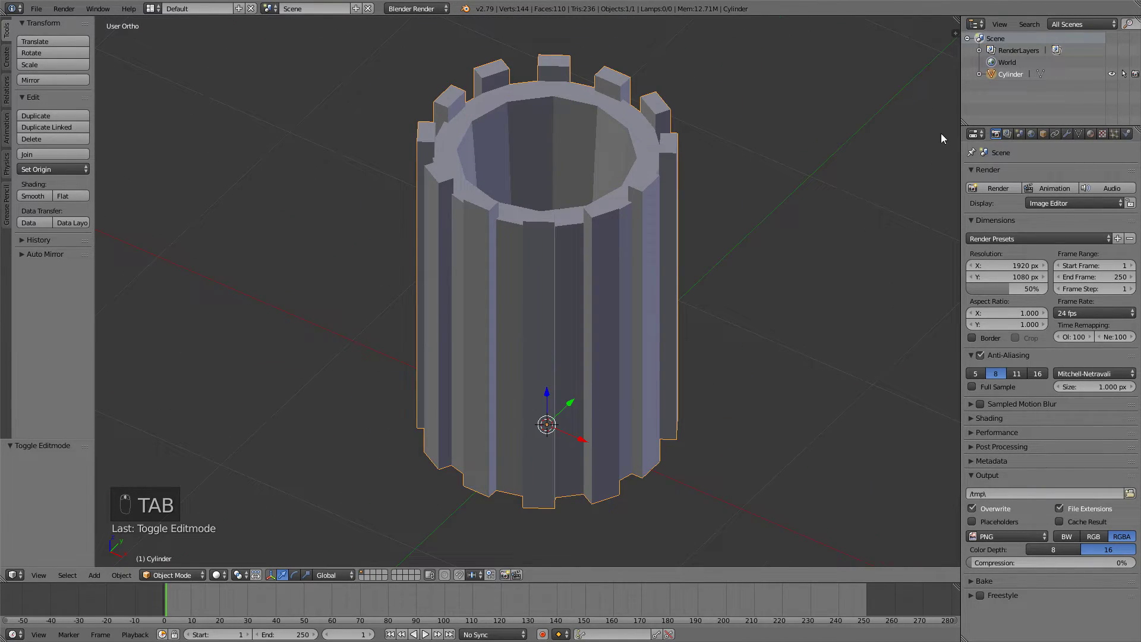
{"action": "left_click", "coordinate": [1090, 133]}
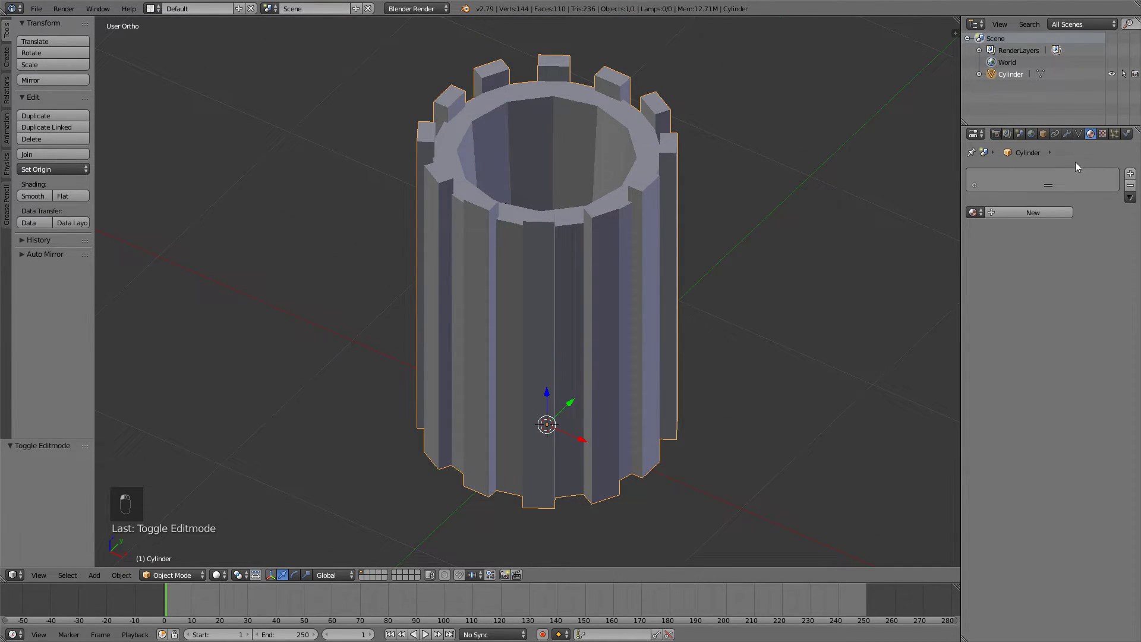
{"action": "left_click", "coordinate": [1031, 212]}
{"action": "left_click", "coordinate": [1130, 173]}
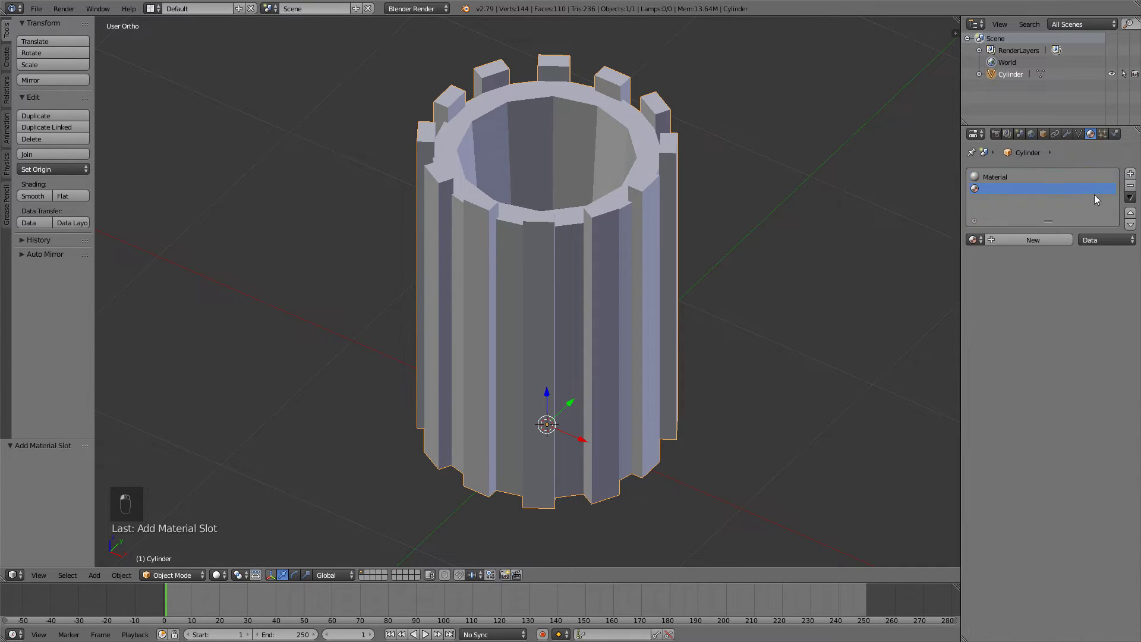
{"action": "left_click", "coordinate": [1061, 239]}
{"action": "left_click", "coordinate": [1003, 178]}
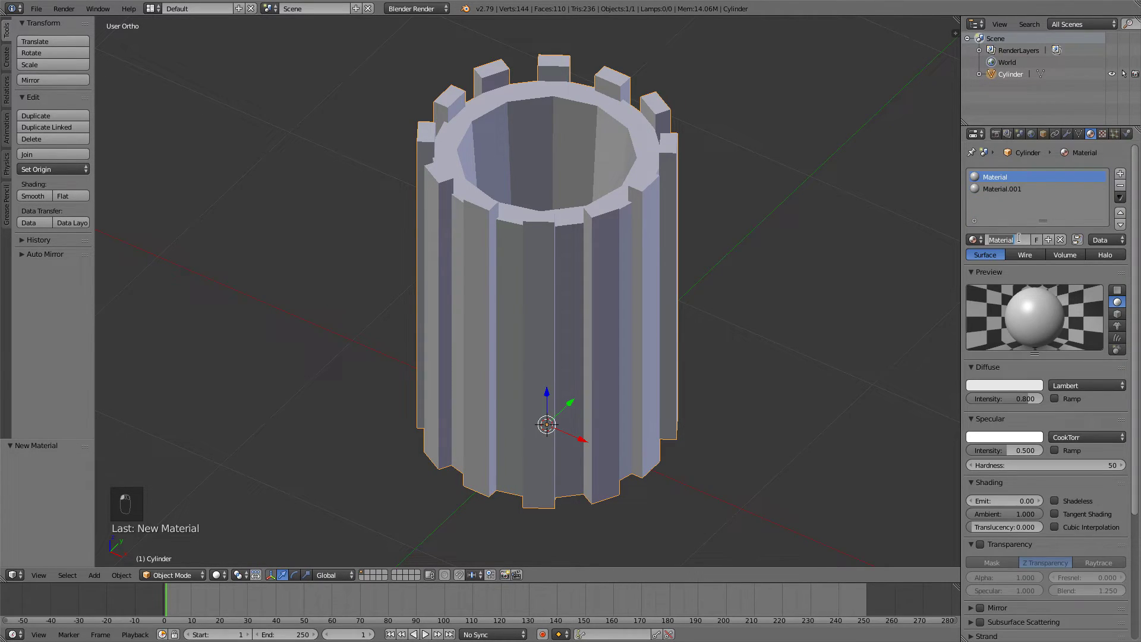
{"action": "type", "text": "wood"}
{"action": "key", "text": "Return"}
{"action": "left_click", "coordinate": [1020, 188]}
{"action": "type", "text": "black"}
{"action": "key", "text": "Return"}
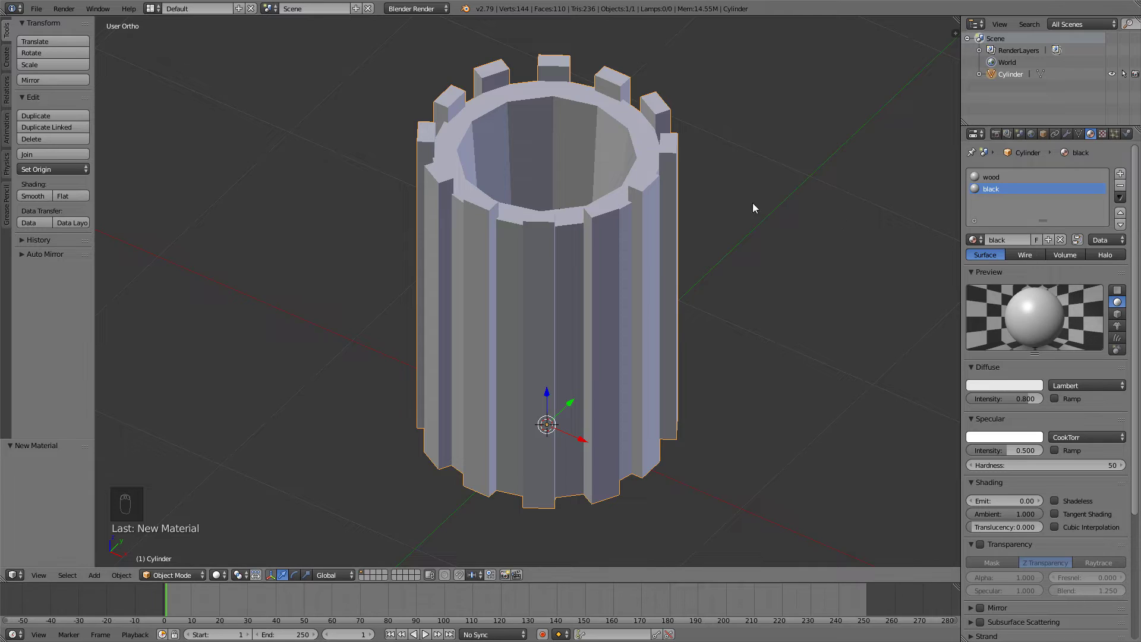
Select the connected inner rim and core faces and assign them the black material
{"action": "key", "text": "Tab"}
{"action": "right_click", "coordinate": [458, 138]}
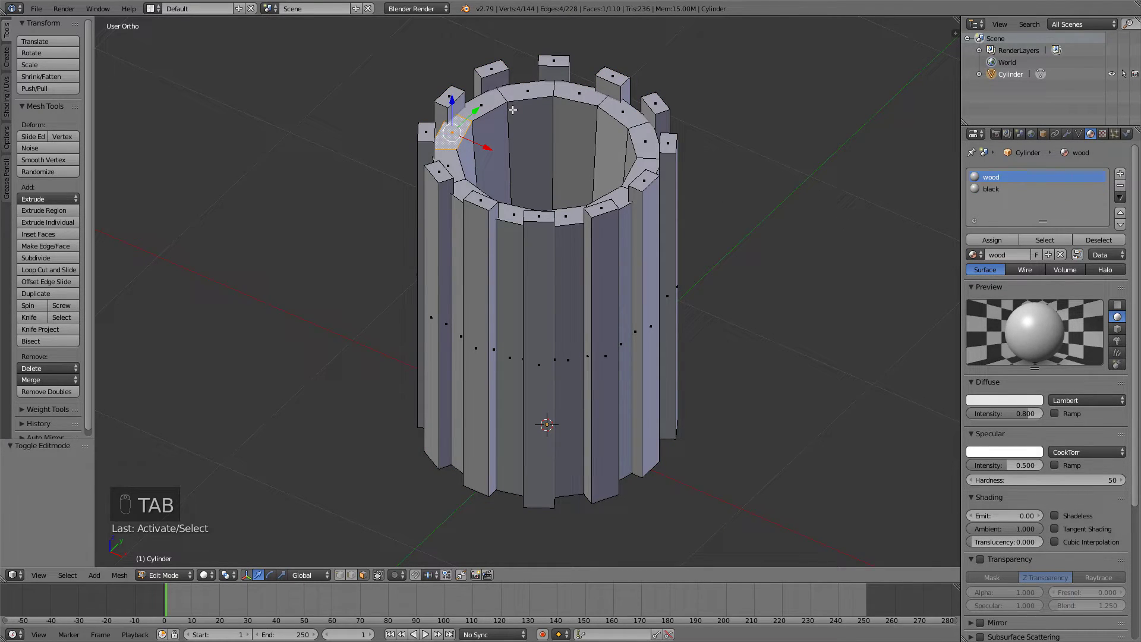
{"action": "key", "text": "l"}
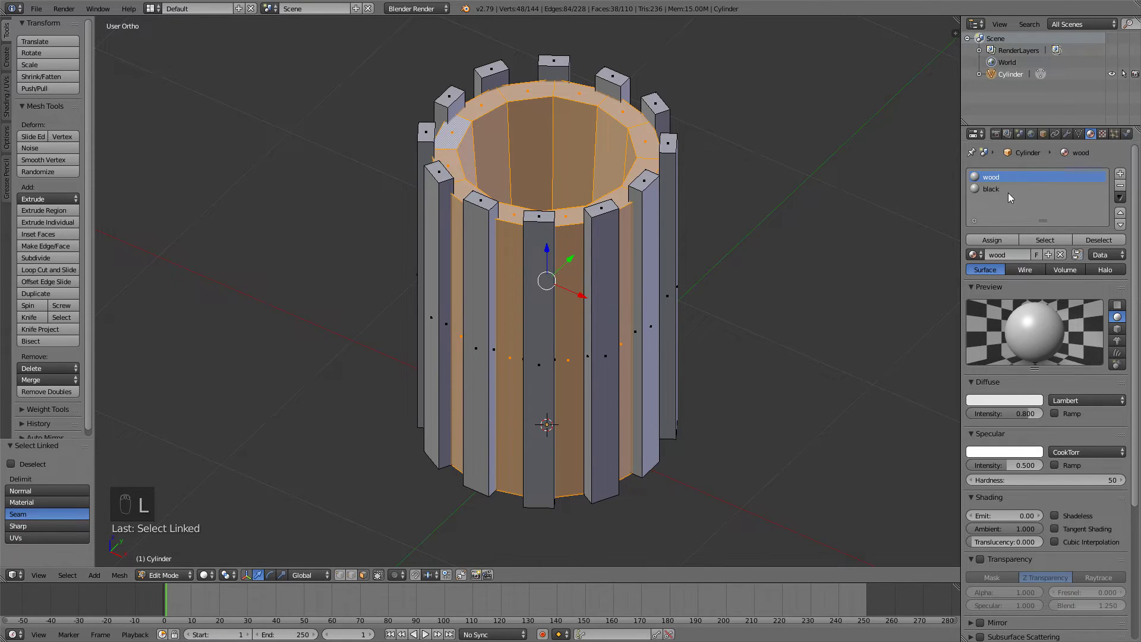
{"action": "left_click", "coordinate": [998, 239]}
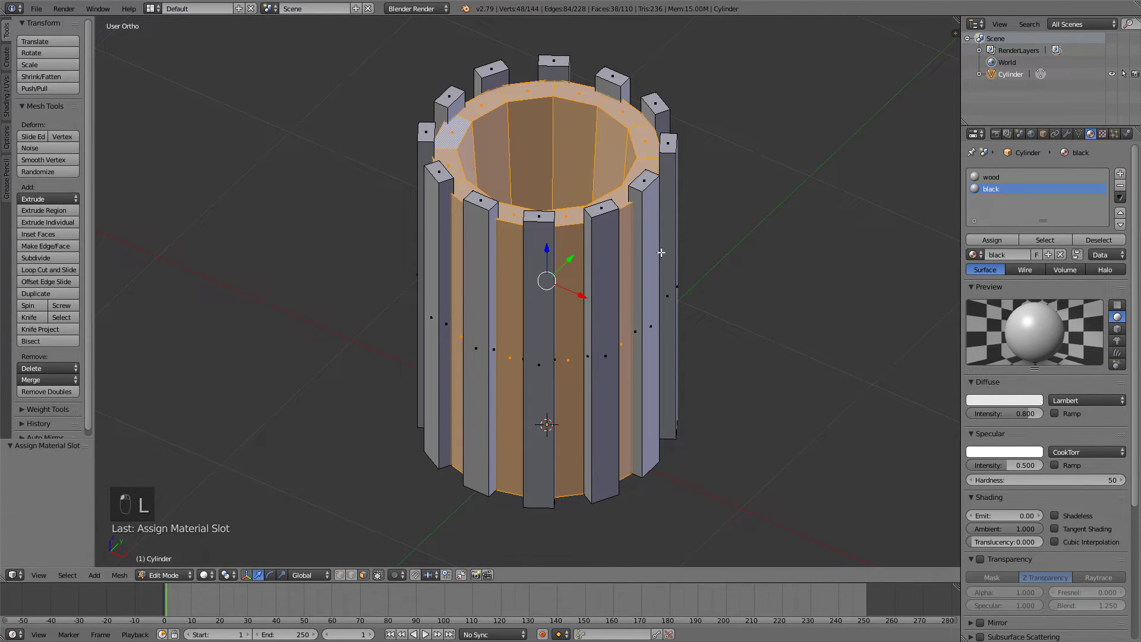
{"action": "key", "text": "Tab"}
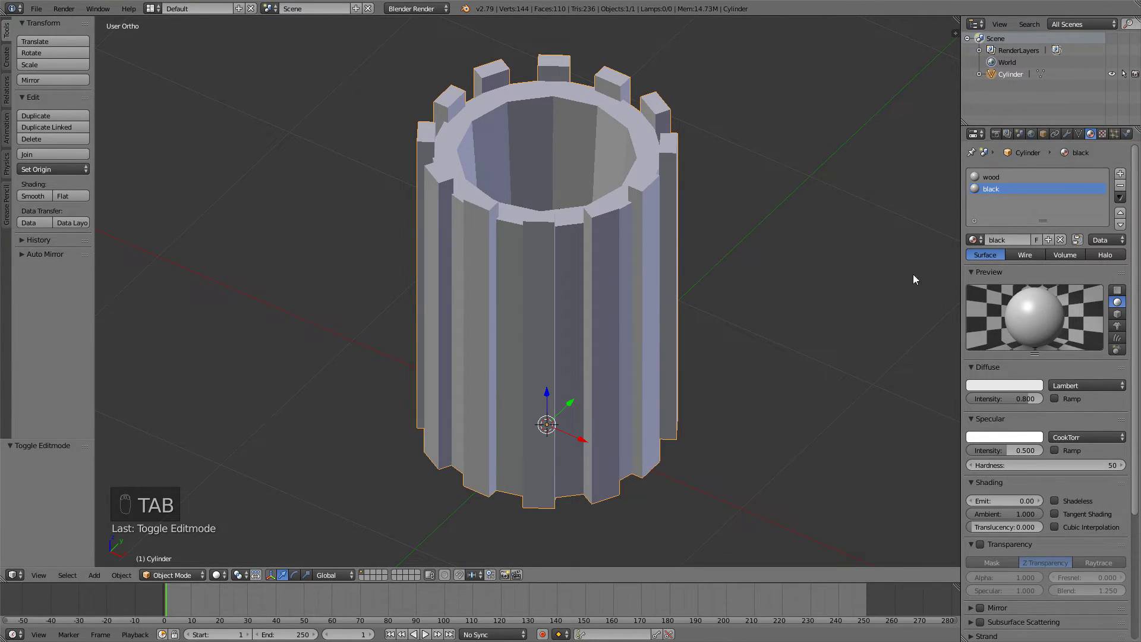
Rename the Cylinder object to trash and rotate it -90° about X
{"action": "double_click", "coordinate": [1010, 75]}
{"action": "type", "text": "trash"}
{"action": "key", "text": "Return"}
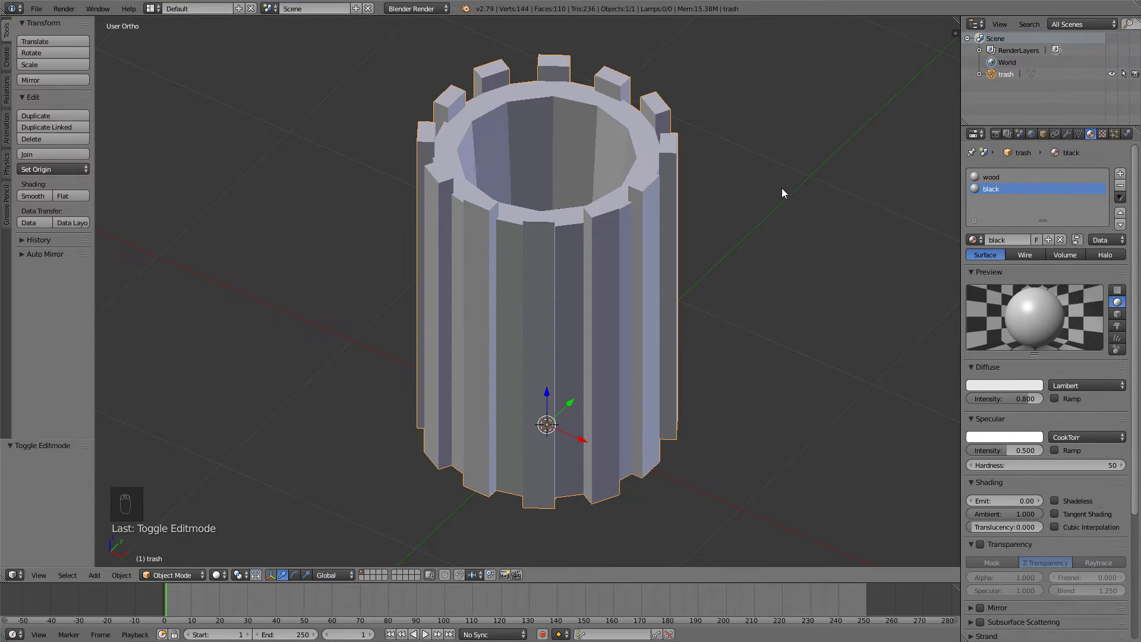
{"action": "key", "text": "r"}
{"action": "key", "text": "x"}
{"action": "key", "text": "9"}
{"action": "key", "text": "0"}
{"action": "key", "text": "Return"}
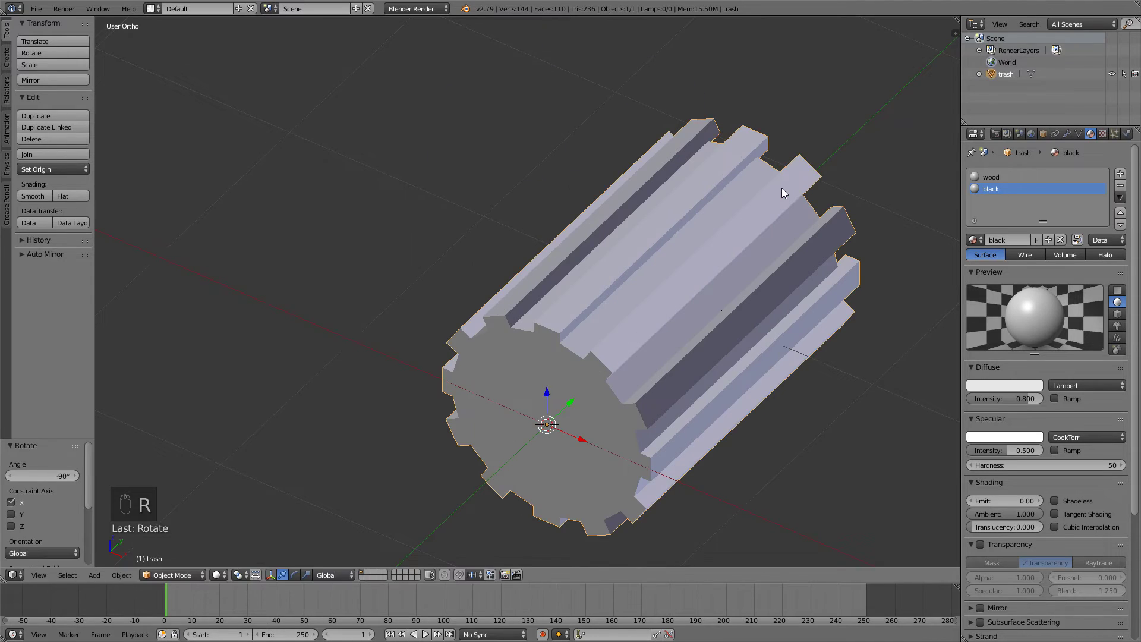
Apply the bin's scale, rotation and remaining transforms
{"action": "key", "text": "ctrl+a"}
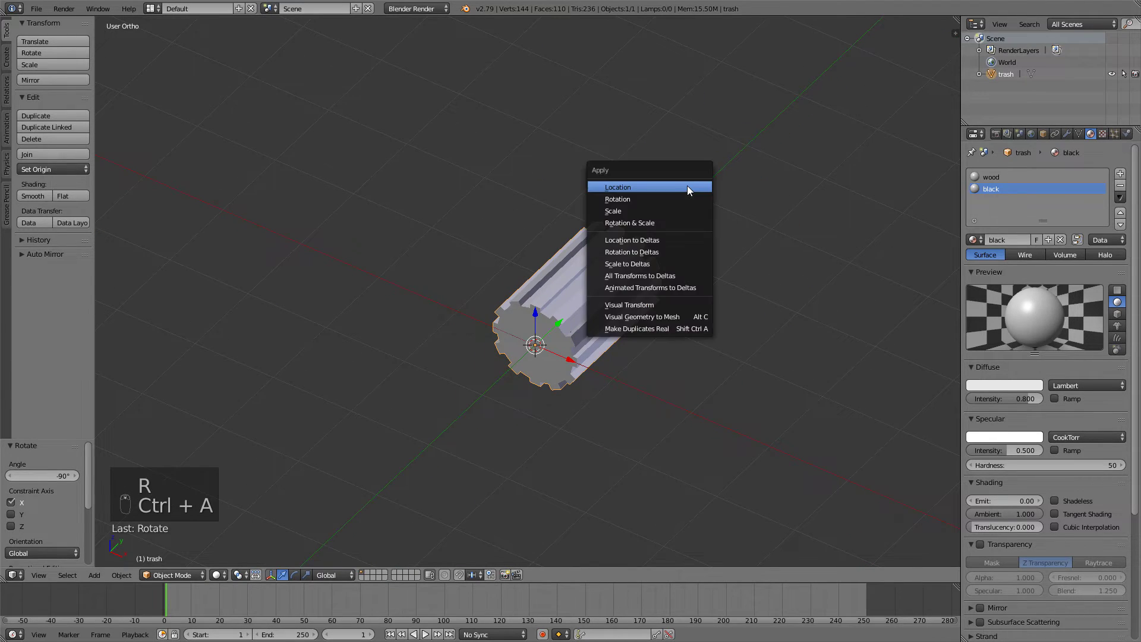
{"action": "left_click", "coordinate": [649, 187]}
{"action": "key", "text": "ctrl+a"}
{"action": "left_click", "coordinate": [603, 207]}
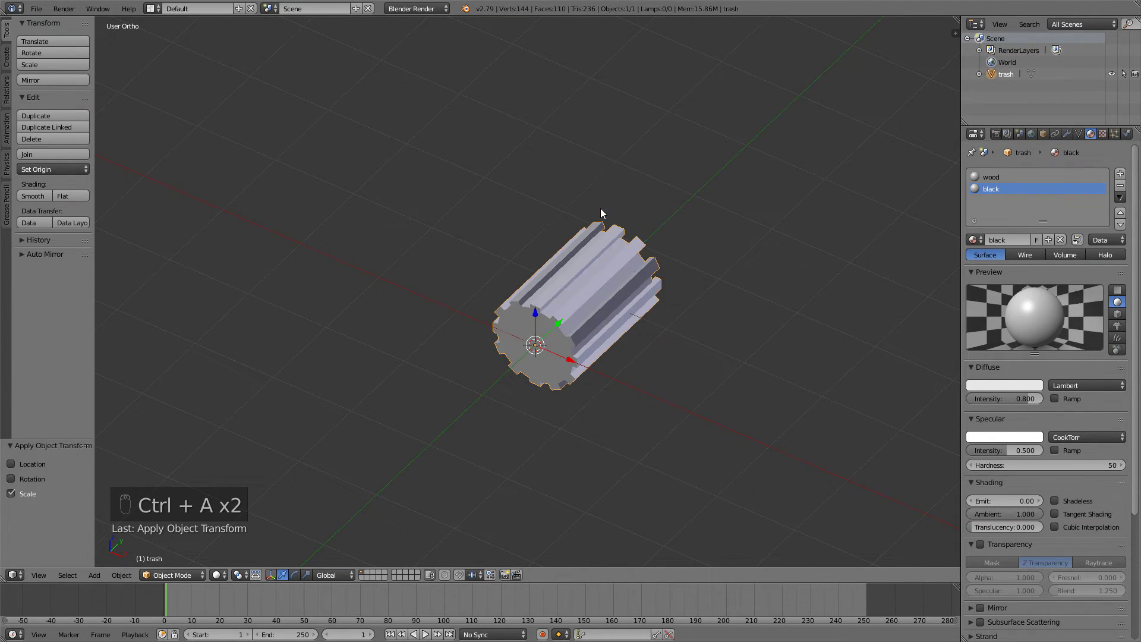
{"action": "key", "text": "ctrl+a"}
{"action": "left_click", "coordinate": [579, 194]}
Rotate the bin 90° about X to stand it upright in perspective view
{"action": "key", "text": "r"}
{"action": "key", "text": "x"}
{"action": "key", "text": "9"}
{"action": "key", "text": "0"}
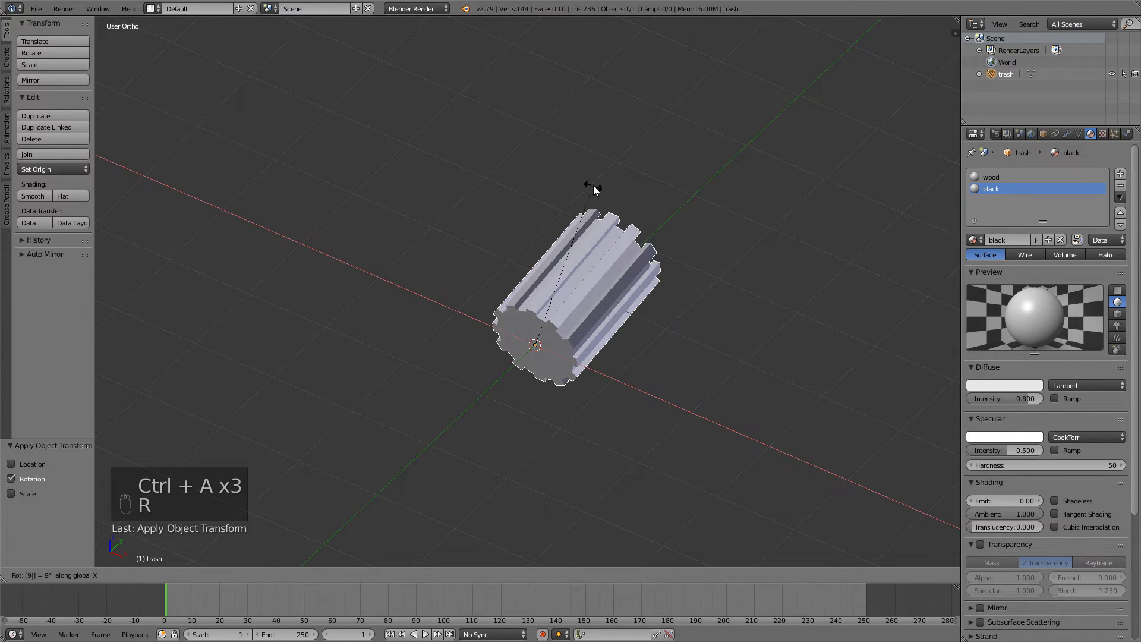
{"action": "key", "text": "Return"}
{"action": "middle_click_drag", "start_coordinate": [445, 171], "coordinate": [615, 154]}
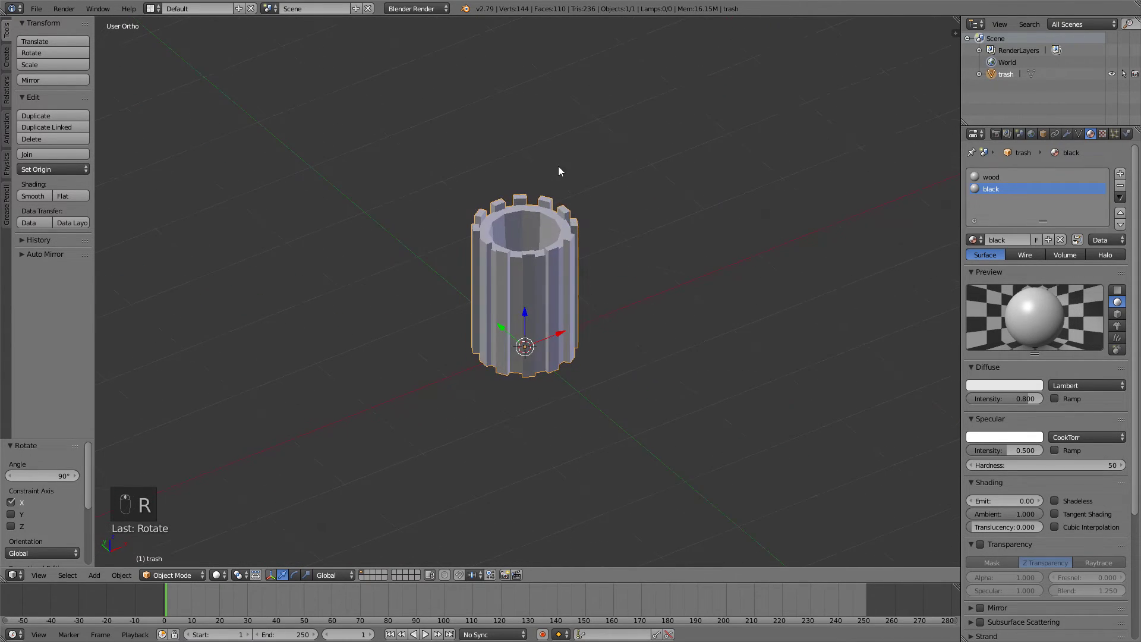
{"action": "key", "text": "KP_5"}
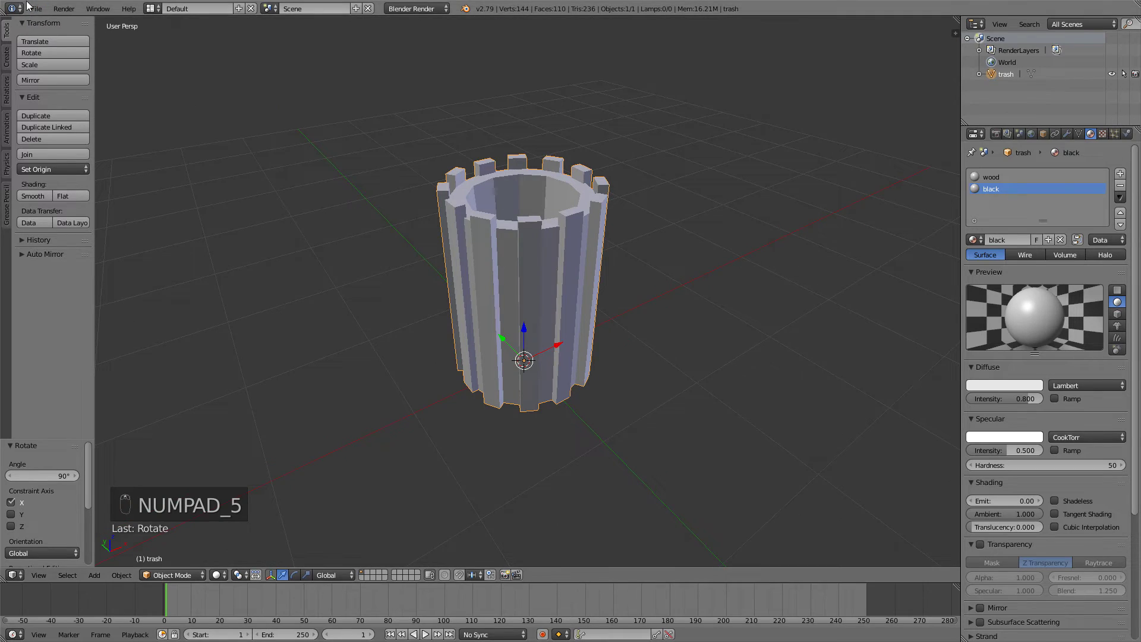
Save the model as trash.blend
{"action": "left_click", "coordinate": [37, 8]}
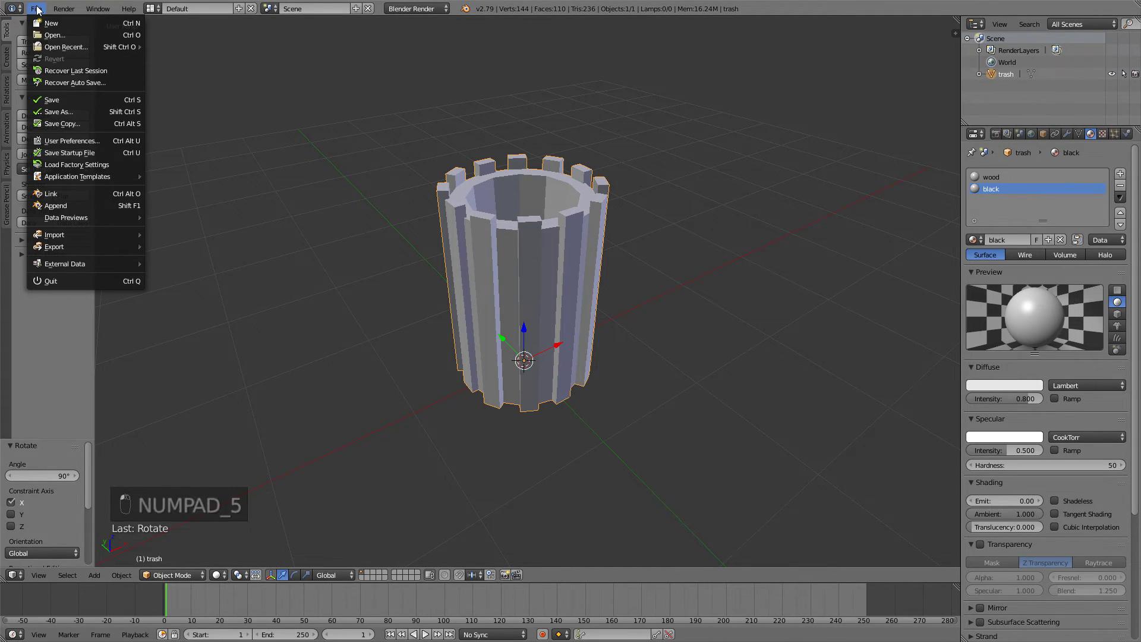
{"action": "left_click", "coordinate": [66, 113]}
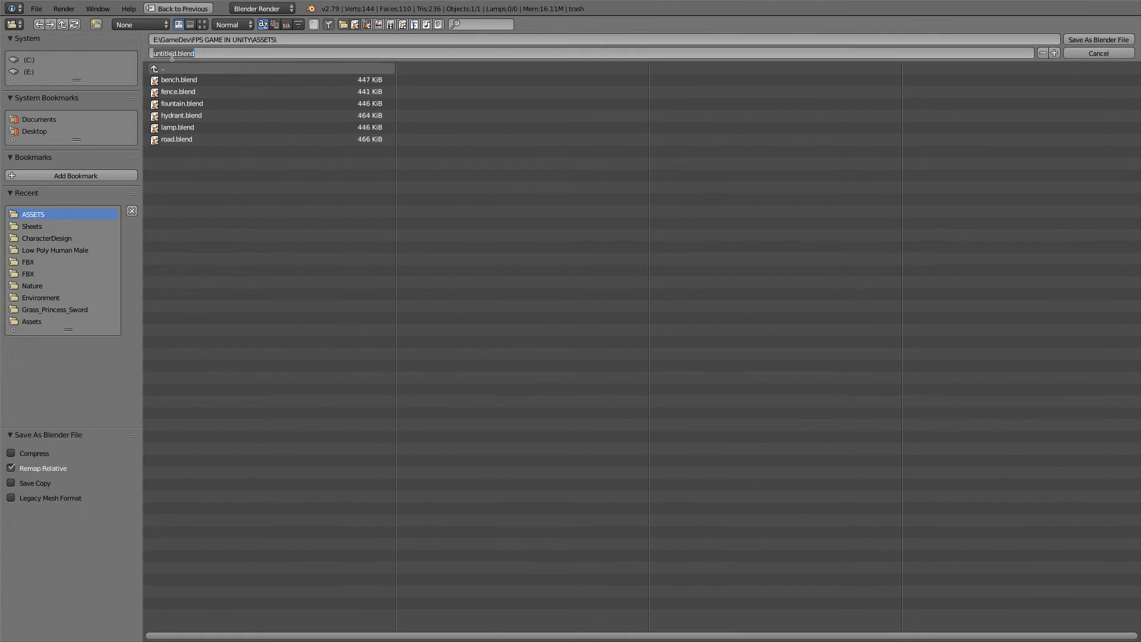
{"action": "key", "text": "Right"}
{"action": "key", "text": "BackSpace"}
{"action": "key", "text": "BackSpace"}
{"action": "key", "text": "BackSpace"}
{"action": "key", "text": "BackSpace"}
{"action": "key", "text": "BackSpace"}
{"action": "key", "text": "BackSpace"}
{"action": "key", "text": "BackSpace"}
{"action": "type", "text": "t"}
{"action": "key", "text": "Return"}
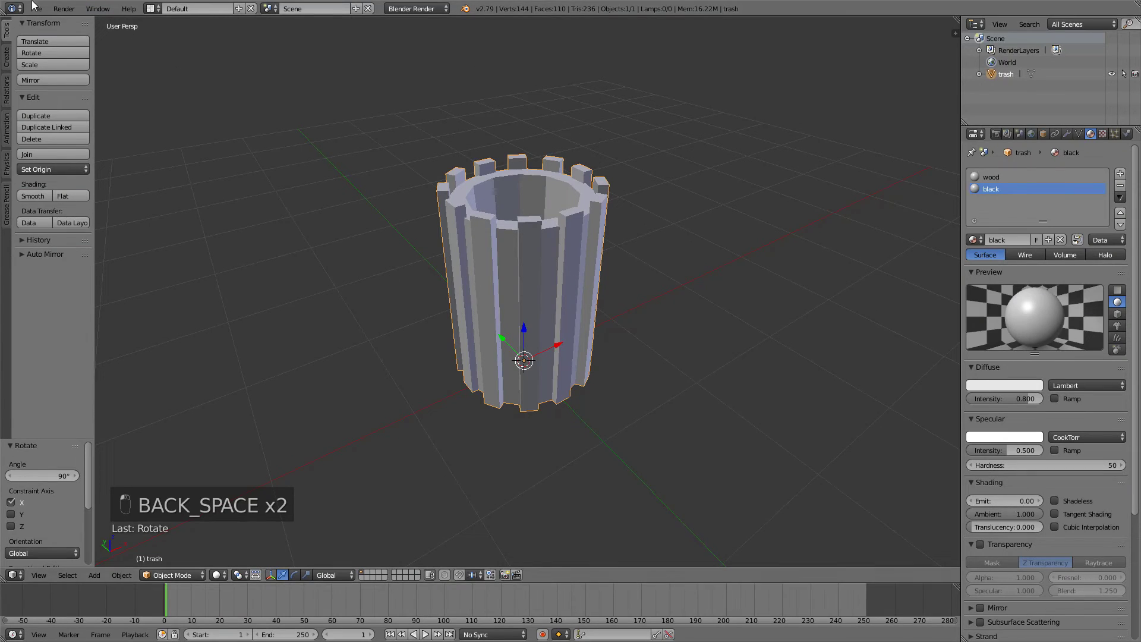
Export selected objects as trash.fbx into the ASSETS folder
{"action": "left_click", "coordinate": [36, 9]}
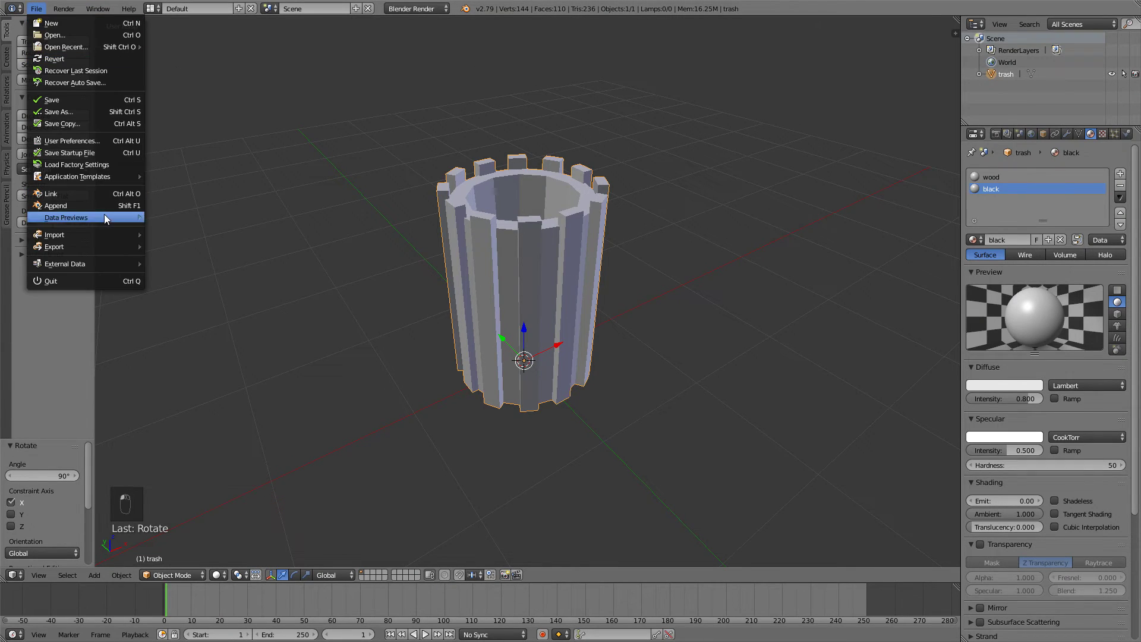
{"action": "mouse_move", "coordinate": [69, 252]}
{"action": "left_click", "coordinate": [173, 271]}
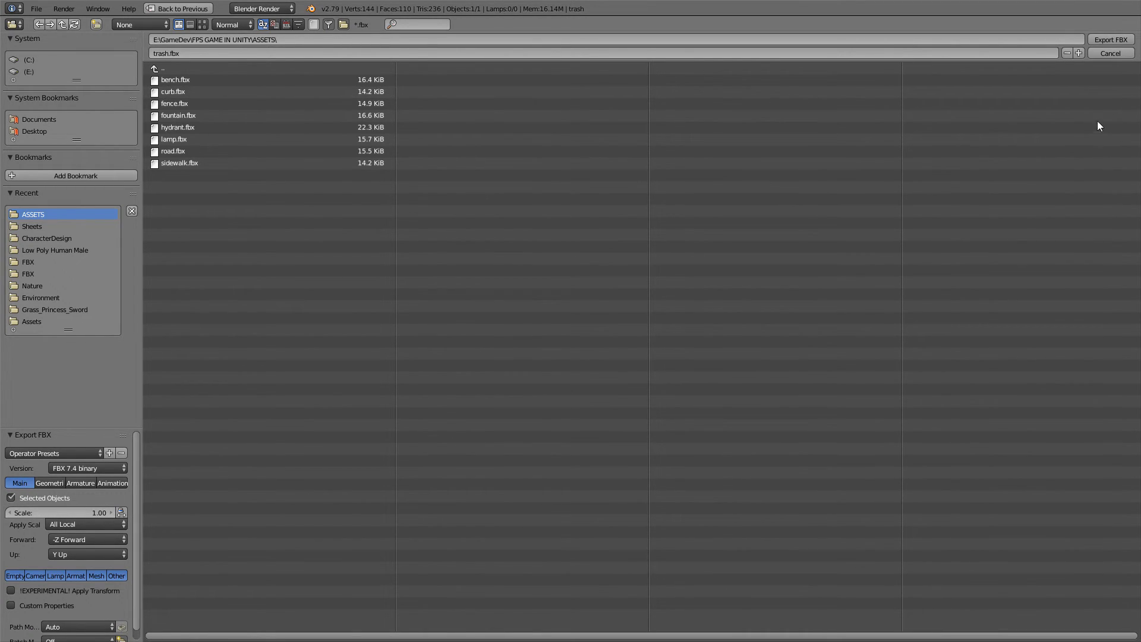
{"action": "left_click", "coordinate": [1110, 39]}
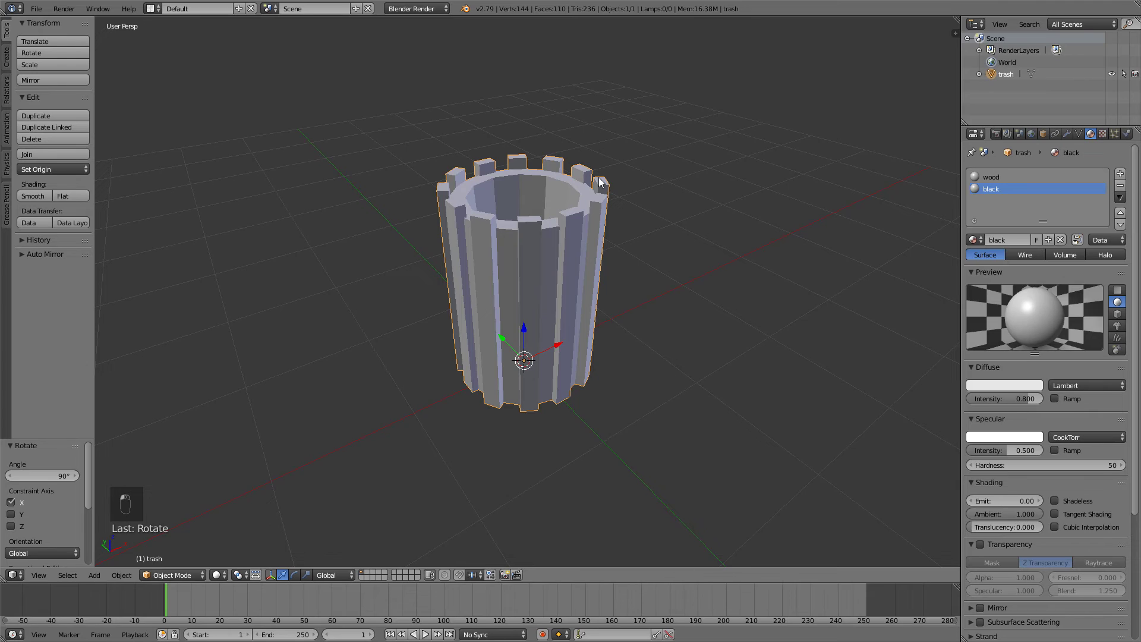